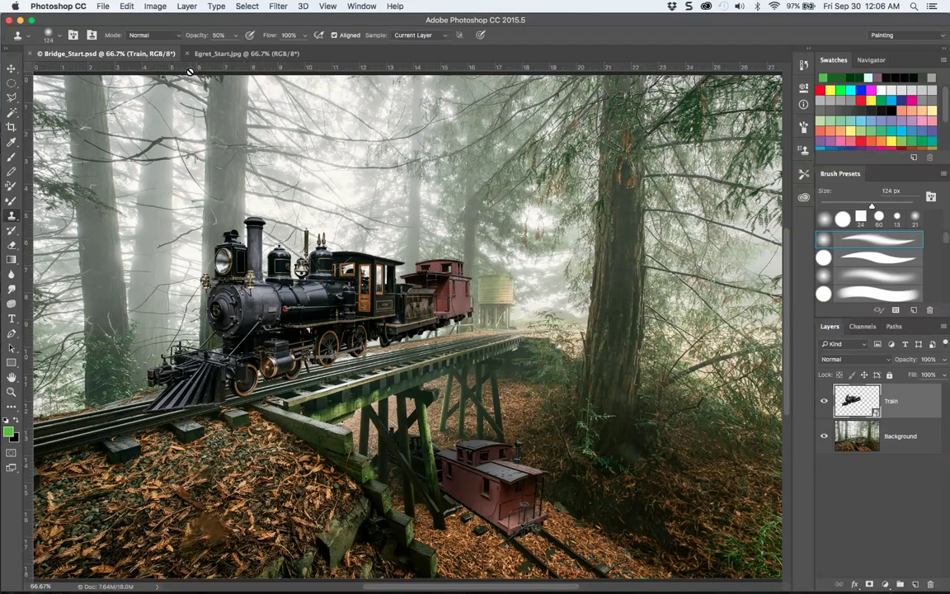
# Step: Open the Edit menu for the Bridge_Start.psd train composite
pyautogui.click(125, 6)
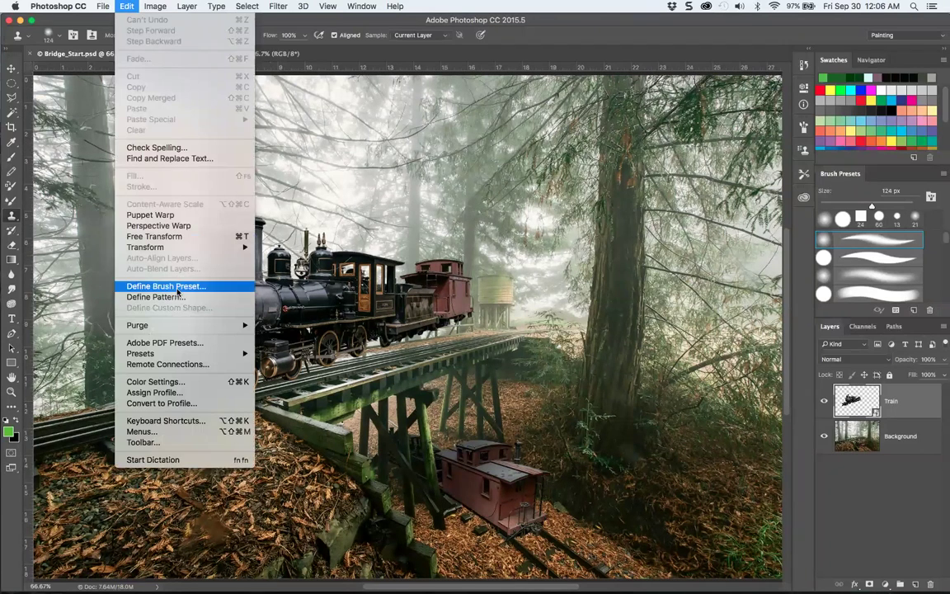
# Step: Start Perspective Warp on the Train layer and fit the layout plane's four corners around the train
pyautogui.click(174, 228)
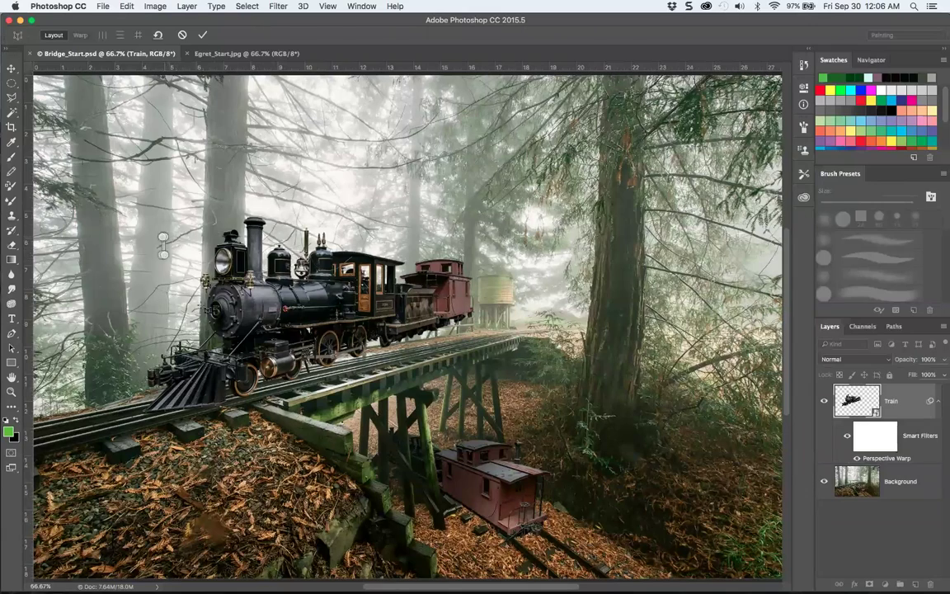
pyautogui.moveTo(164, 237); pyautogui.dragTo(471, 335)
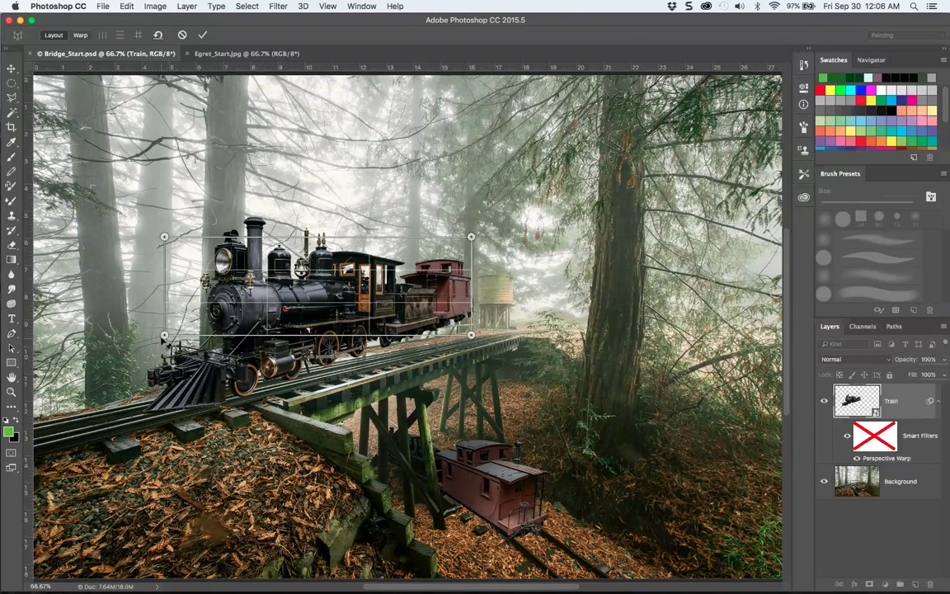
pyautogui.moveTo(164, 337); pyautogui.dragTo(152, 421)
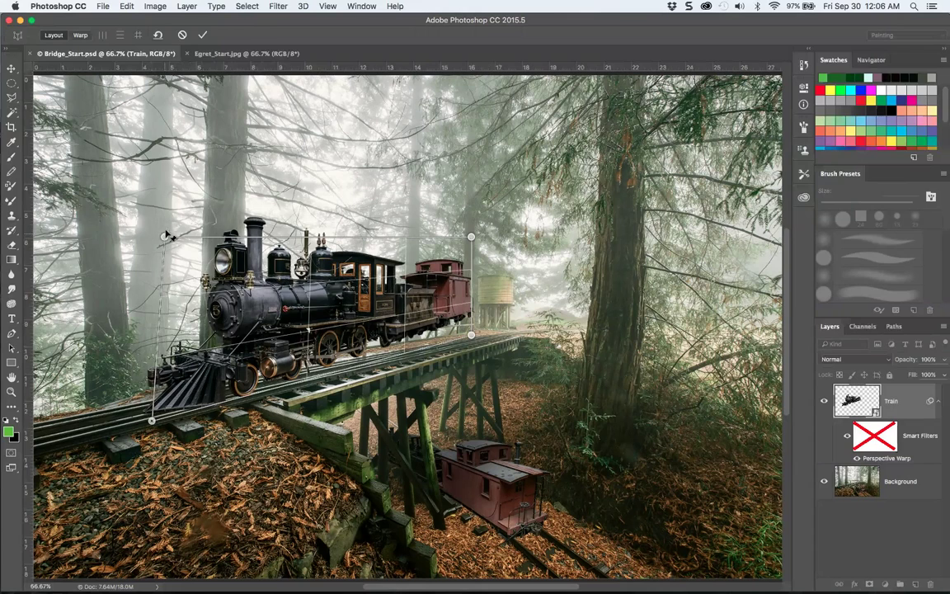
pyautogui.moveTo(165, 238); pyautogui.dragTo(207, 214)
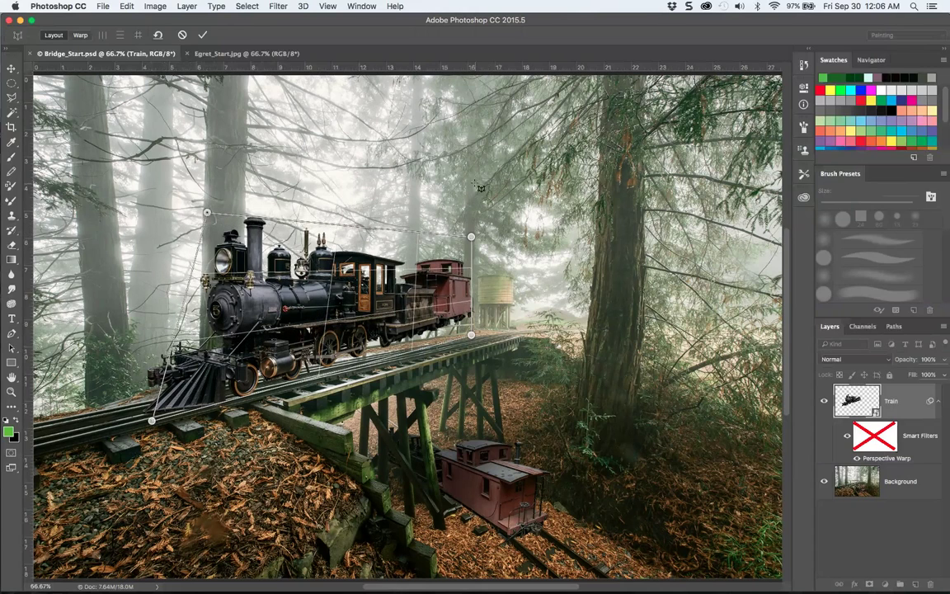
pyautogui.moveTo(472, 238)
pyautogui.mouseDown()
pyautogui.moveTo(437, 227)
pyautogui.moveTo(465, 241)
pyautogui.mouseUp()
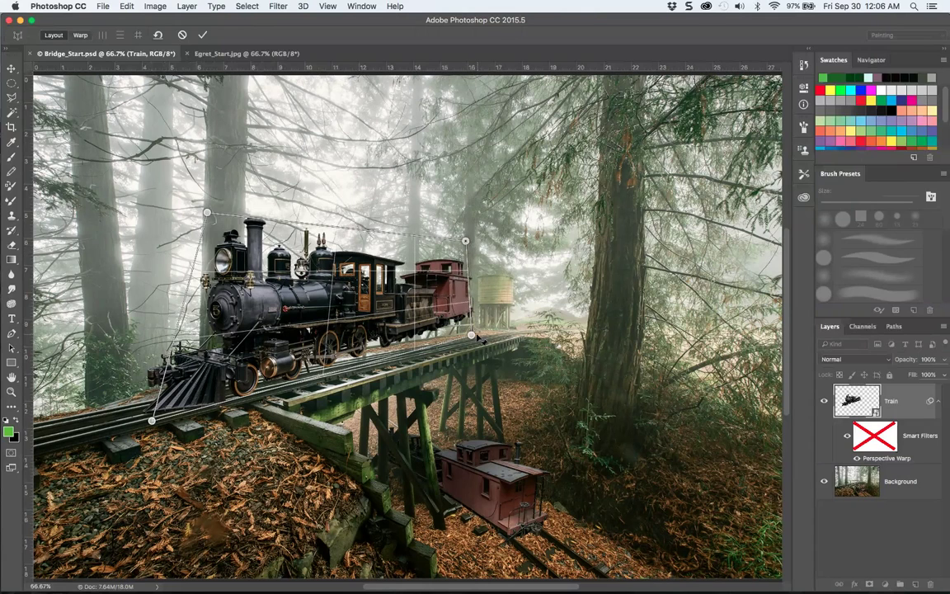
pyautogui.moveTo(471, 334); pyautogui.dragTo(475, 327)
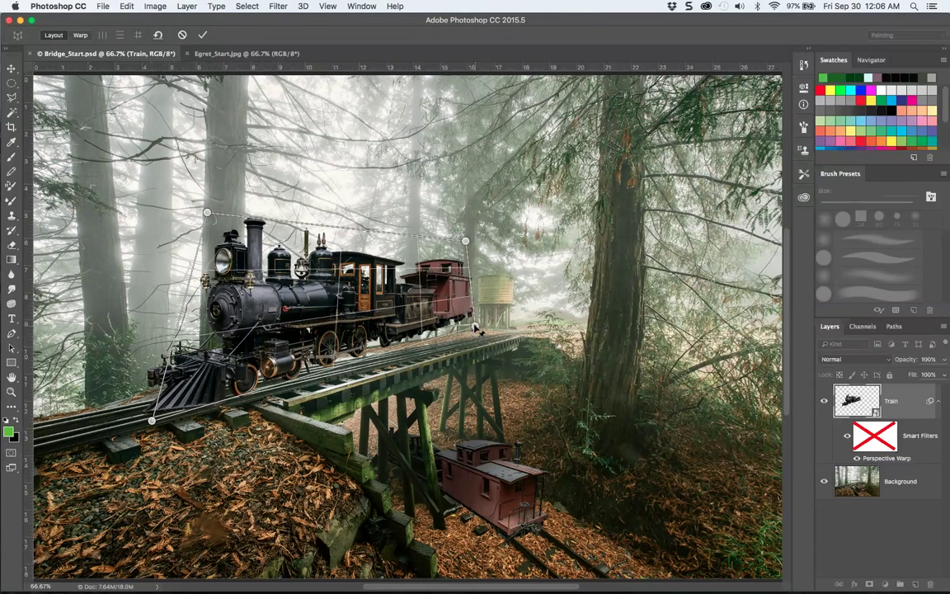
pyautogui.moveTo(152, 420); pyautogui.dragTo(138, 418)
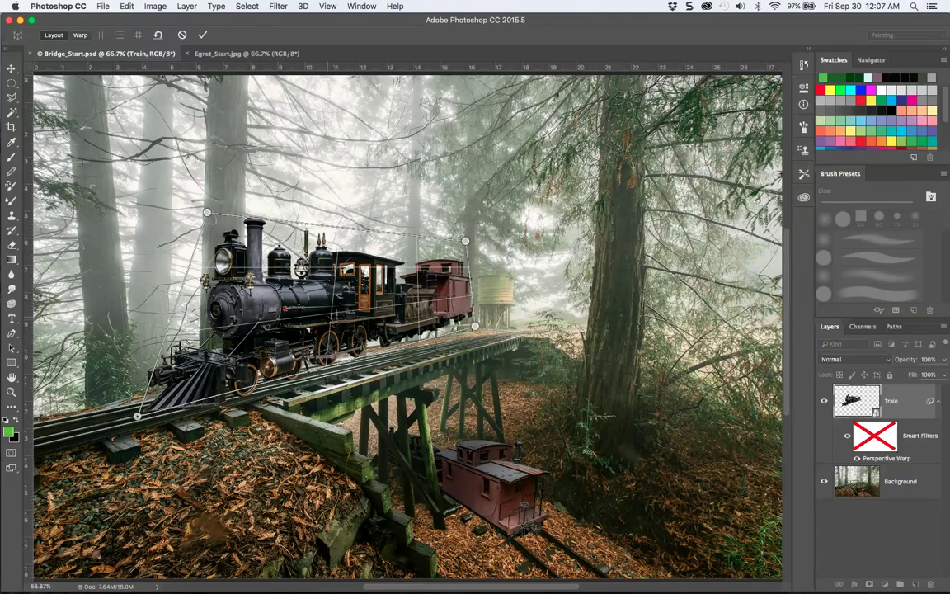
# Step: In Warp mode, reshape the train's corner pins so its lower edge follows the angled bridge tracks
pyautogui.press('w')
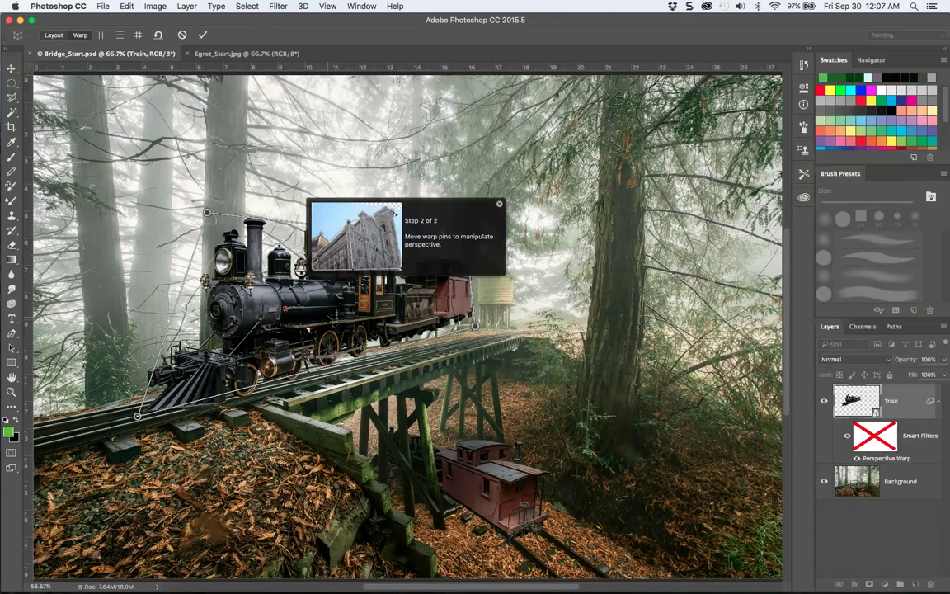
pyautogui.click(498, 205)
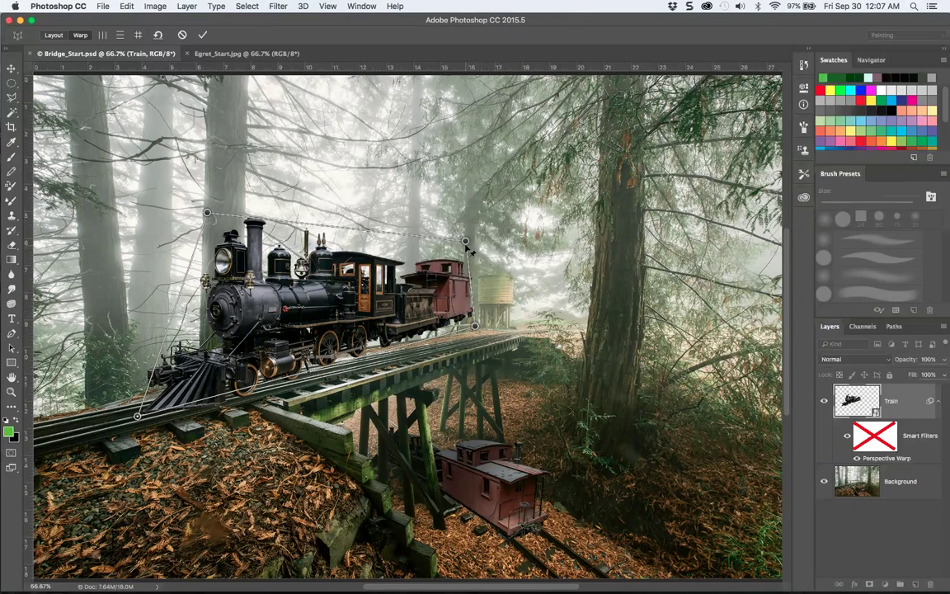
pyautogui.moveTo(467, 242); pyautogui.dragTo(469, 249)
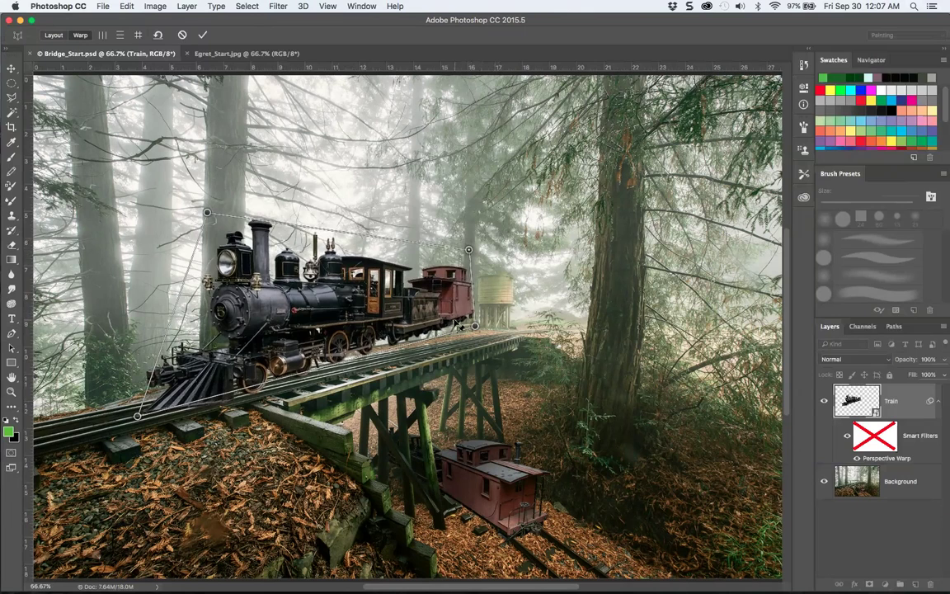
pyautogui.moveTo(476, 327); pyautogui.dragTo(480, 357)
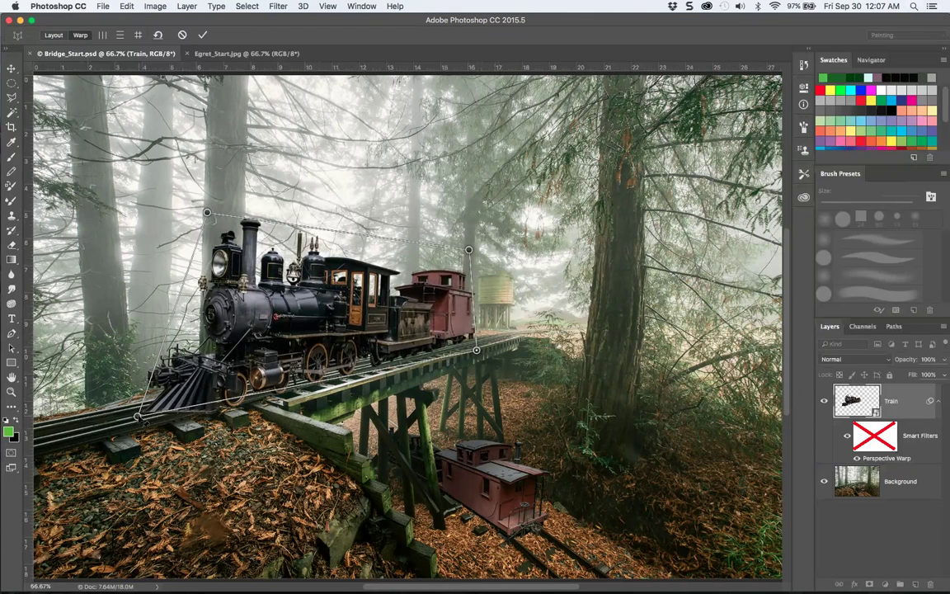
pyautogui.moveTo(137, 416); pyautogui.dragTo(139, 409)
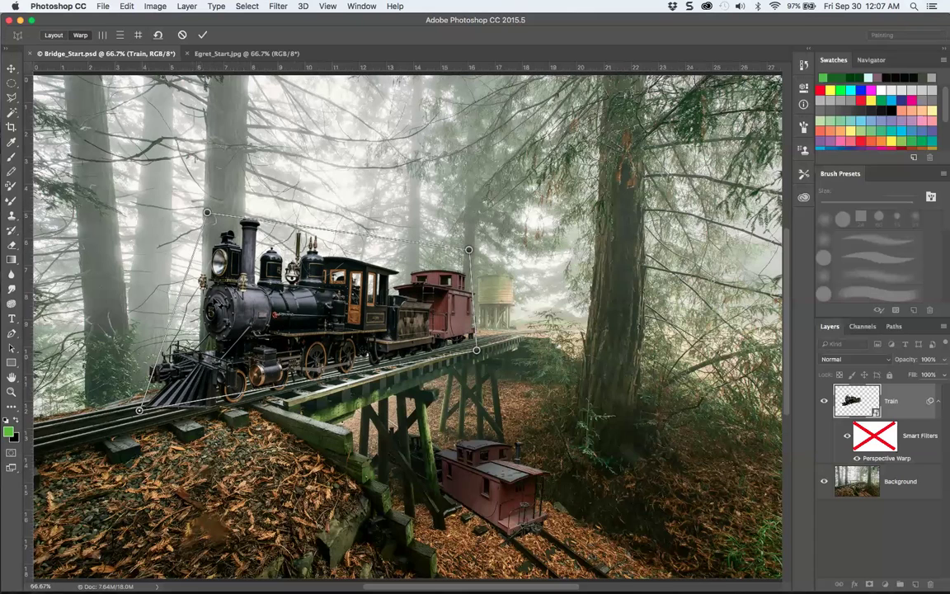
pyautogui.moveTo(203, 210)
pyautogui.mouseDown()
pyautogui.moveTo(190, 193)
pyautogui.moveTo(203, 216)
pyautogui.mouseUp()
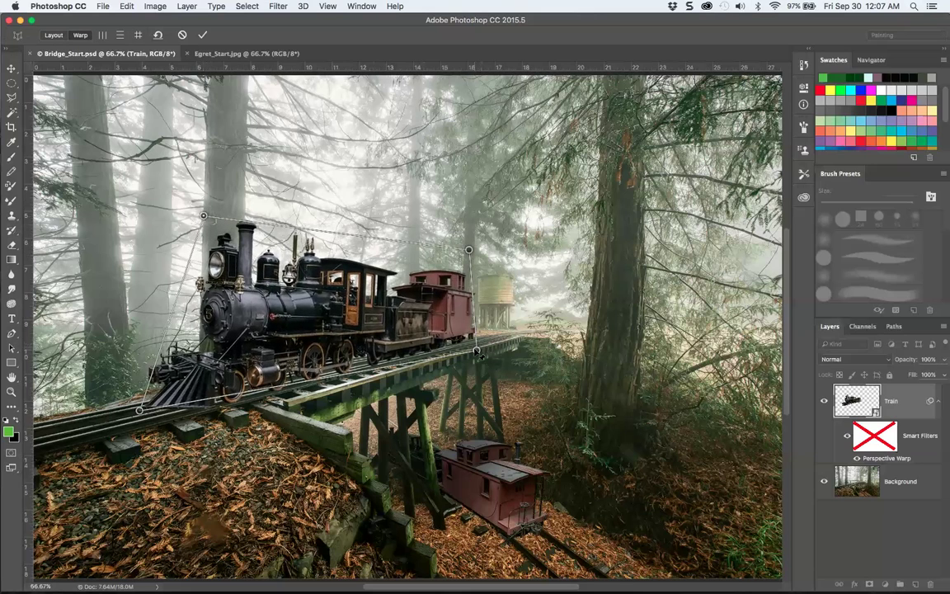
pyautogui.moveTo(476, 351); pyautogui.dragTo(475, 349)
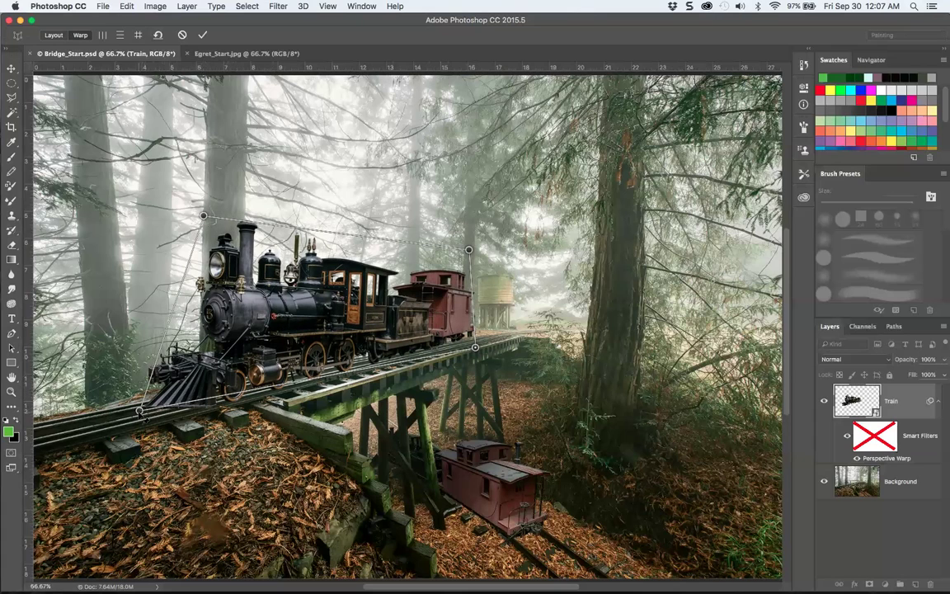
pyautogui.moveTo(140, 409); pyautogui.dragTo(136, 409)
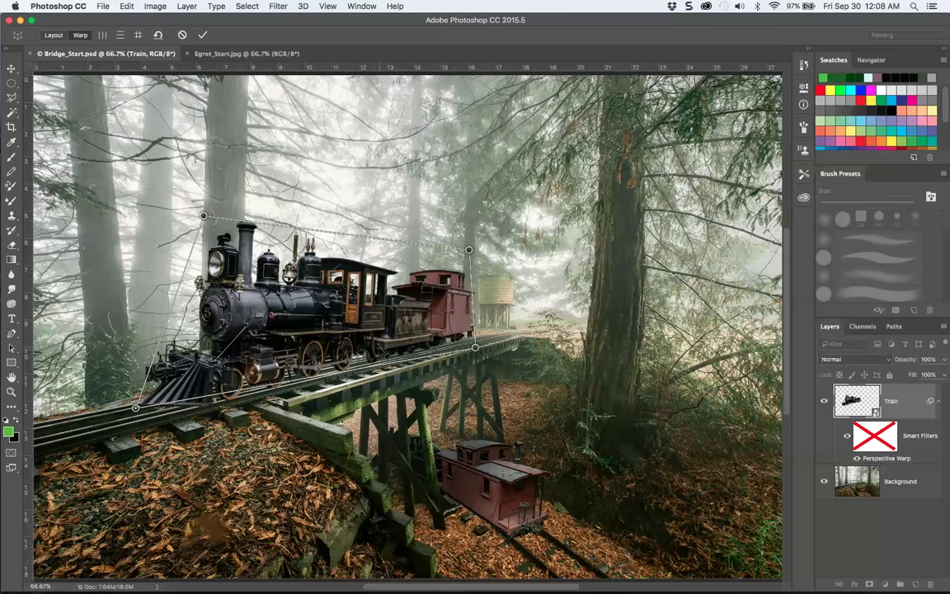
# Step: Commit the perspective warp and nudge the train about 20 px right along the bridge
pyautogui.press('Return')
pyautogui.press('s')
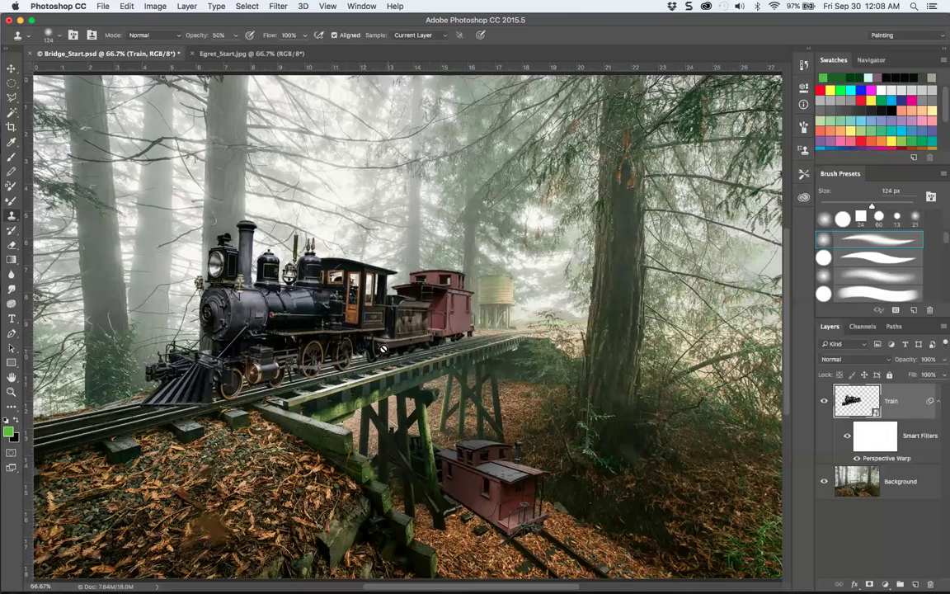
pyautogui.click(11, 67)
pyautogui.moveTo(250, 256); pyautogui.dragTo(306, 286)
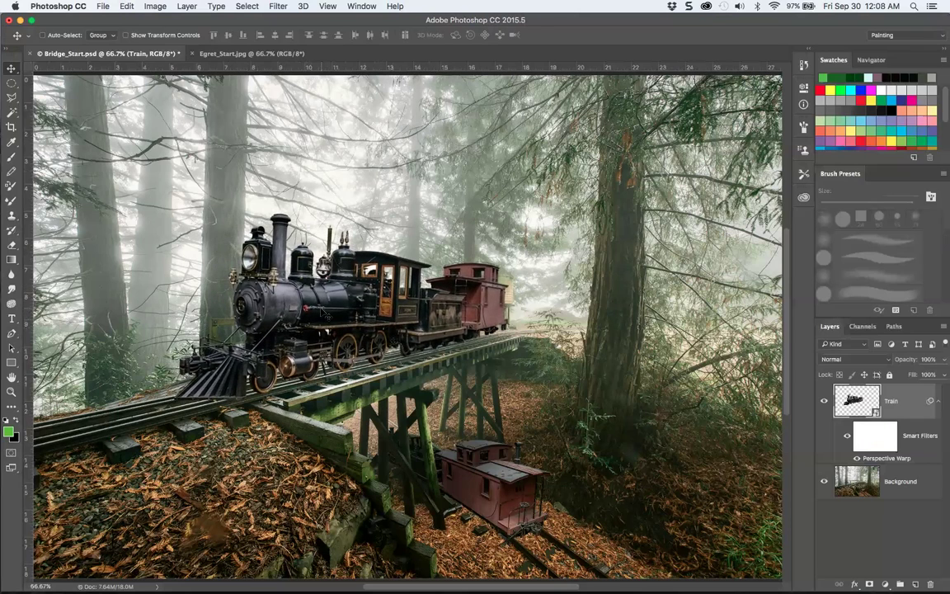
# Step: Add a Drop Shadow effect to the Train layer from the Layers panel fx list
pyautogui.rightClick(864, 412)
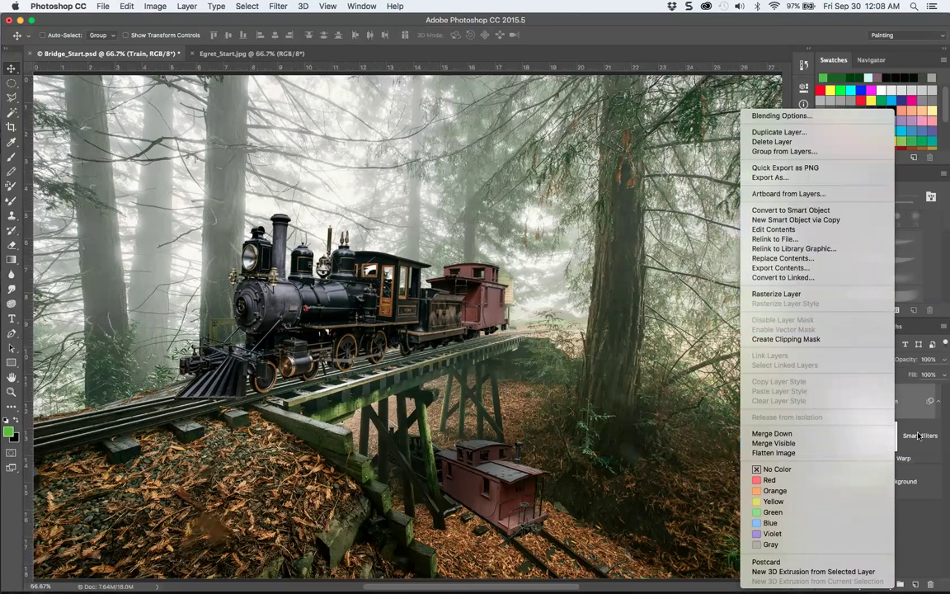
pyautogui.click(914, 403)
pyautogui.click(855, 584)
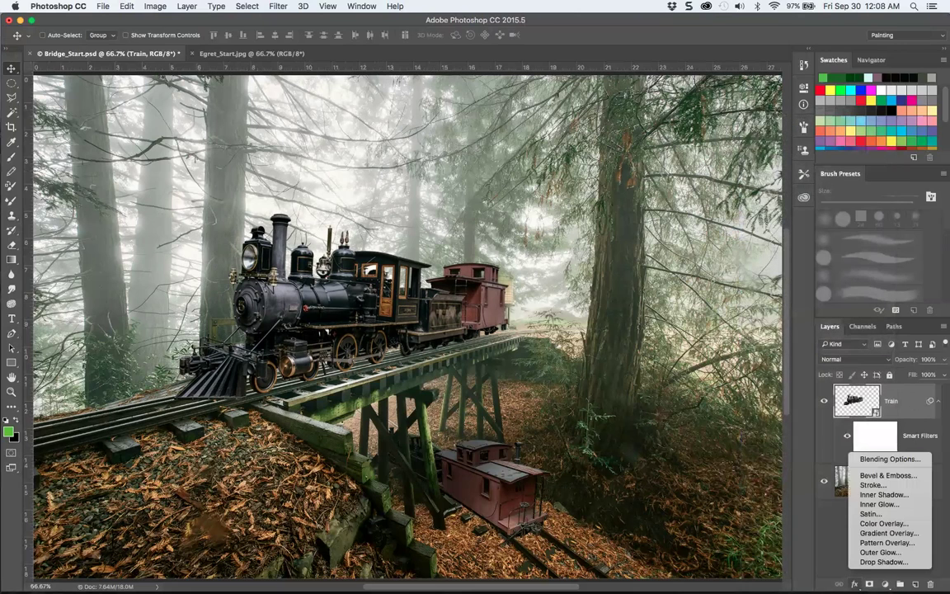
pyautogui.click(874, 561)
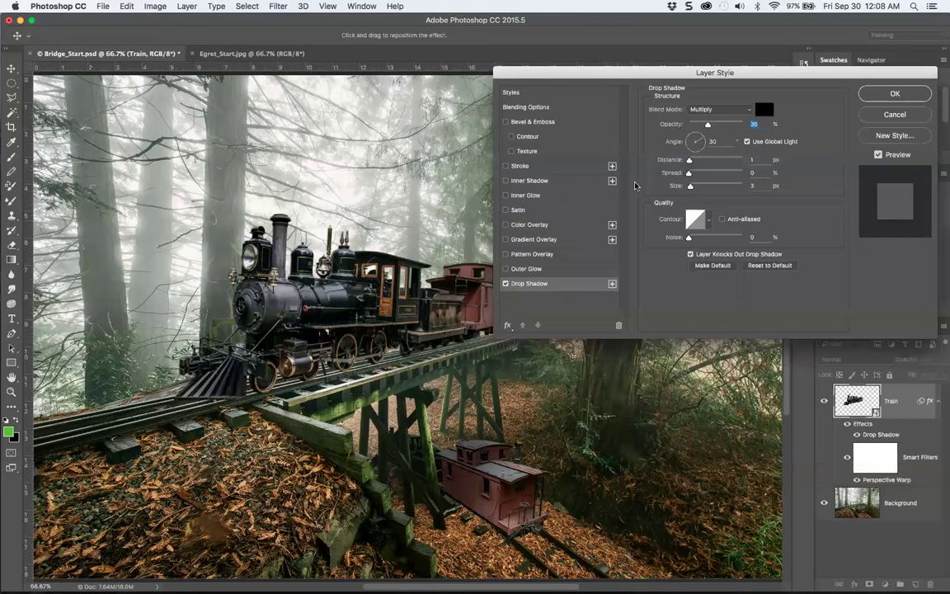
# Step: Set the drop shadow to 26% opacity, 147° angle, 31 px distance, 33% spread and 117 px size
pyautogui.moveTo(702, 141); pyautogui.dragTo(718, 125)
pyautogui.moveTo(695, 178); pyautogui.dragTo(702, 177)
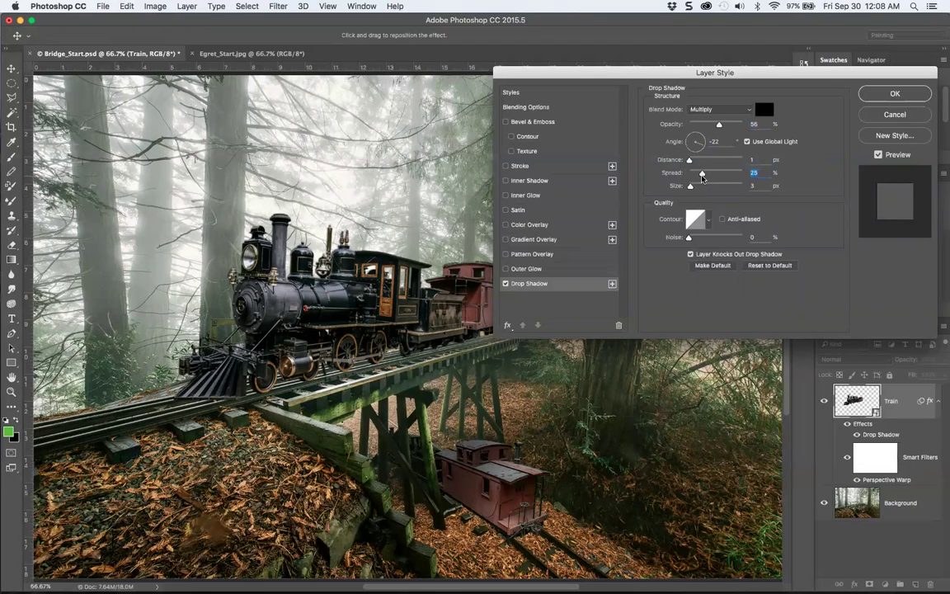
pyautogui.click(691, 134)
pyautogui.click(688, 135)
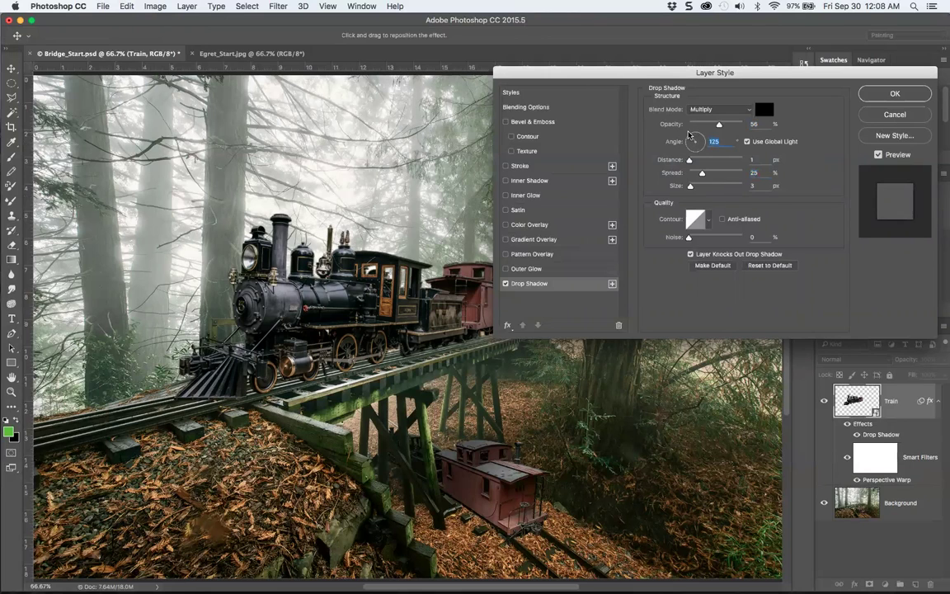
pyautogui.moveTo(689, 134); pyautogui.dragTo(686, 137)
pyautogui.moveTo(689, 164); pyautogui.dragTo(705, 166)
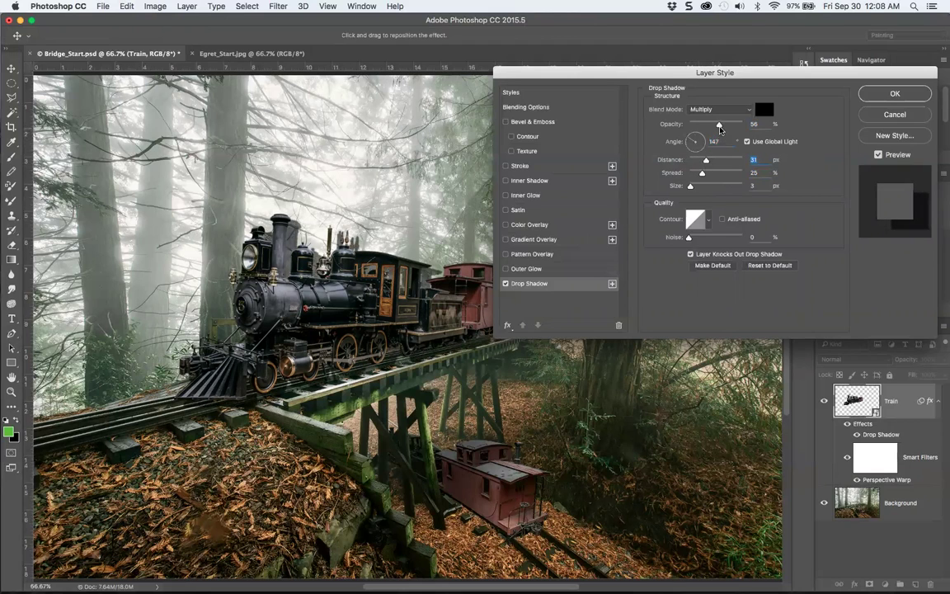
pyautogui.moveTo(720, 129); pyautogui.dragTo(703, 130)
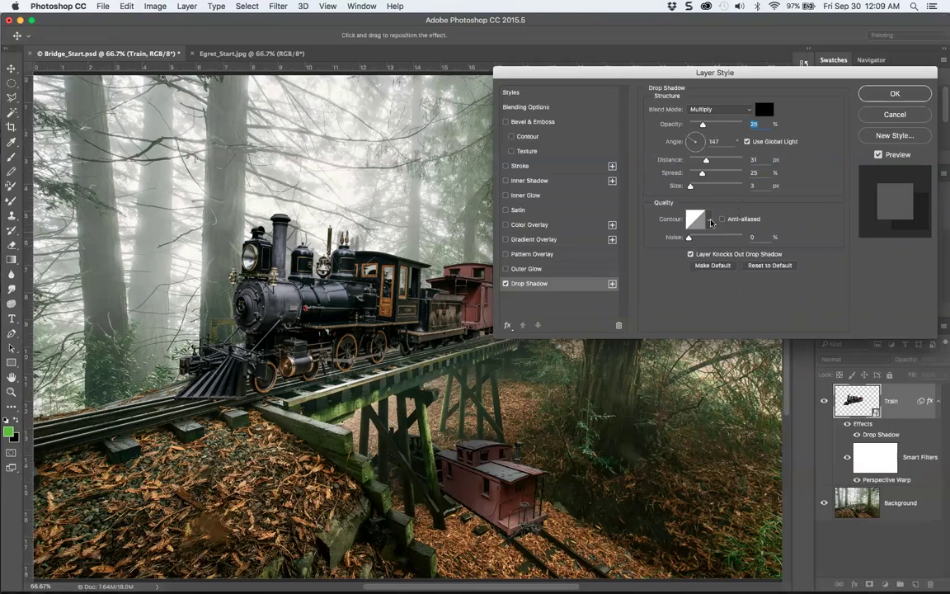
pyautogui.moveTo(690, 185); pyautogui.dragTo(715, 191)
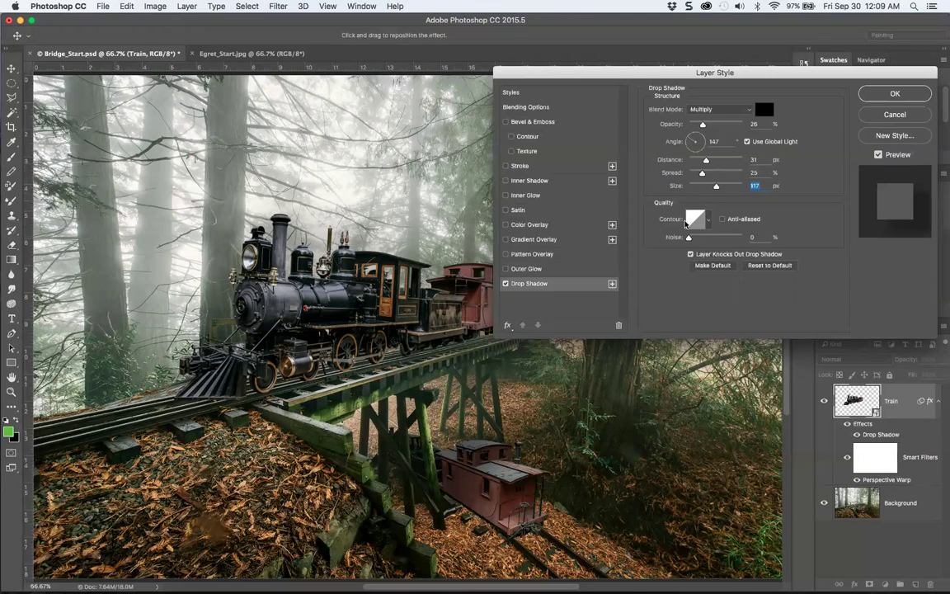
pyautogui.moveTo(703, 174)
pyautogui.mouseDown()
pyautogui.moveTo(718, 175)
pyautogui.moveTo(705, 174)
pyautogui.mouseUp()
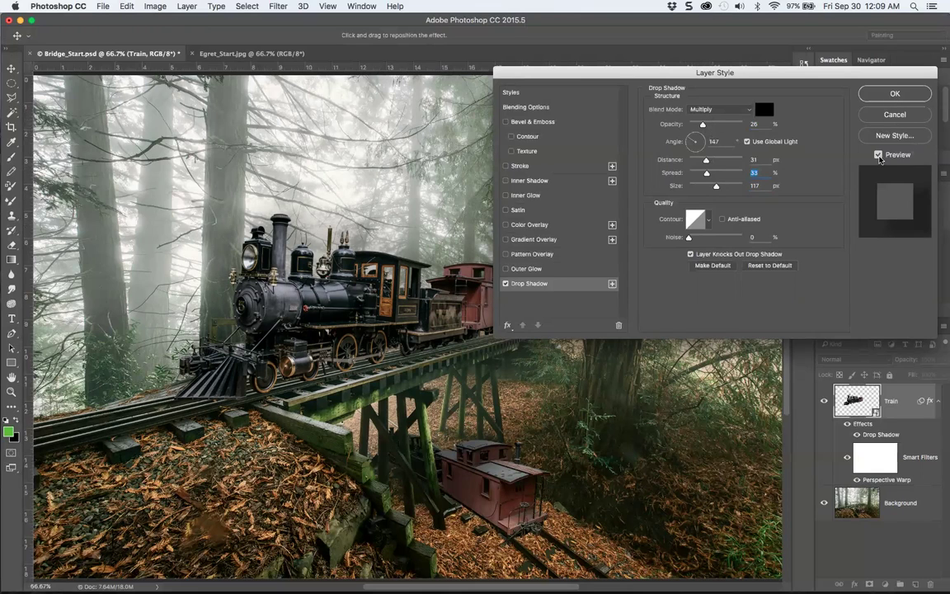
# Step: Toggle the shadow preview on and off to compare, then apply the drop shadow
pyautogui.click(879, 155)
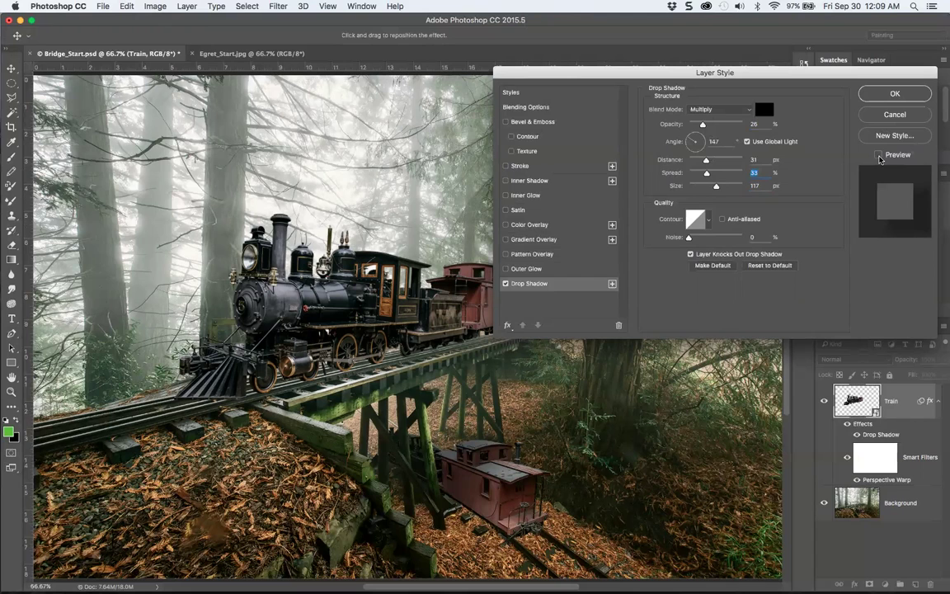
pyautogui.click(879, 155)
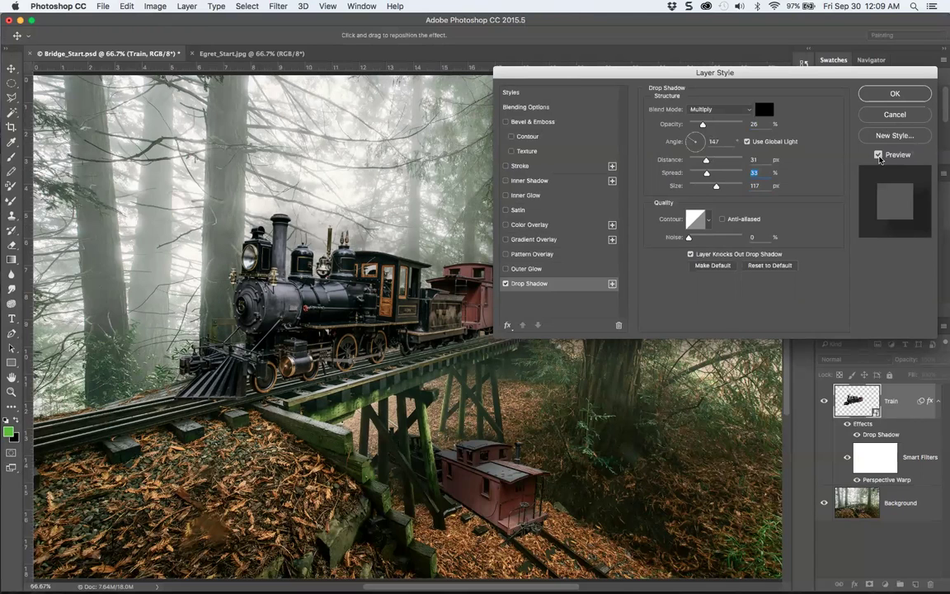
pyautogui.click(879, 155)
pyautogui.click(879, 155)
pyautogui.click(879, 155)
pyautogui.click(879, 155)
pyautogui.click(874, 94)
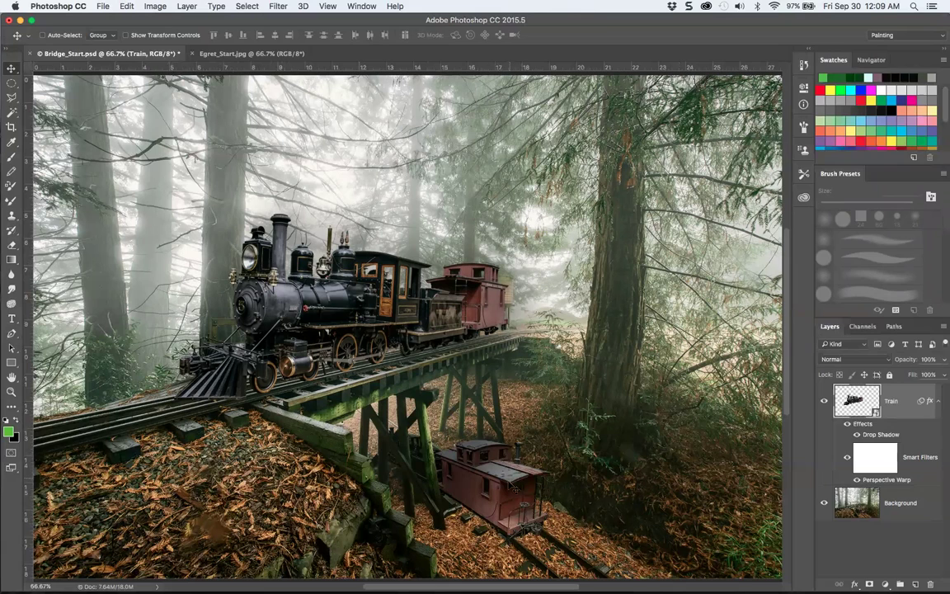
# Step: Drag the train slightly left and down so the locomotive sits further forward on the tracks
pyautogui.moveTo(514, 489); pyautogui.dragTo(490, 490)
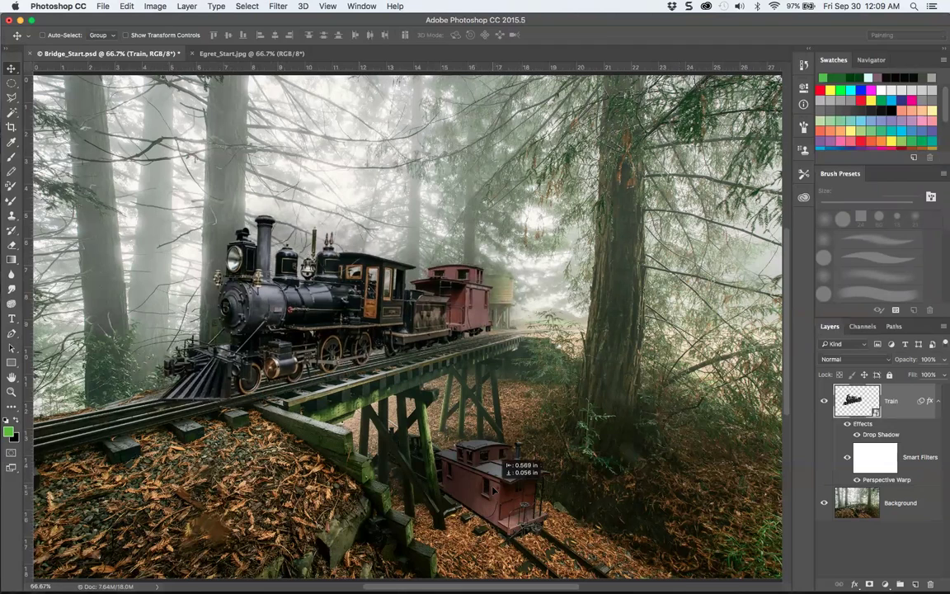
pyautogui.moveTo(474, 423); pyautogui.dragTo(470, 421)
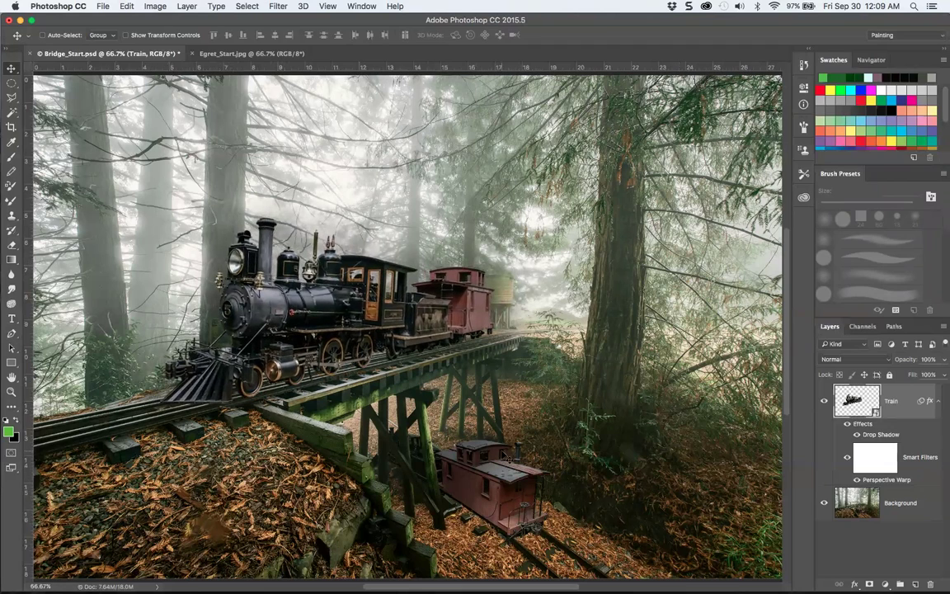
# Step: Switch to the Egret_Start.jpg document showing the wading egret
pyautogui.click(209, 51)
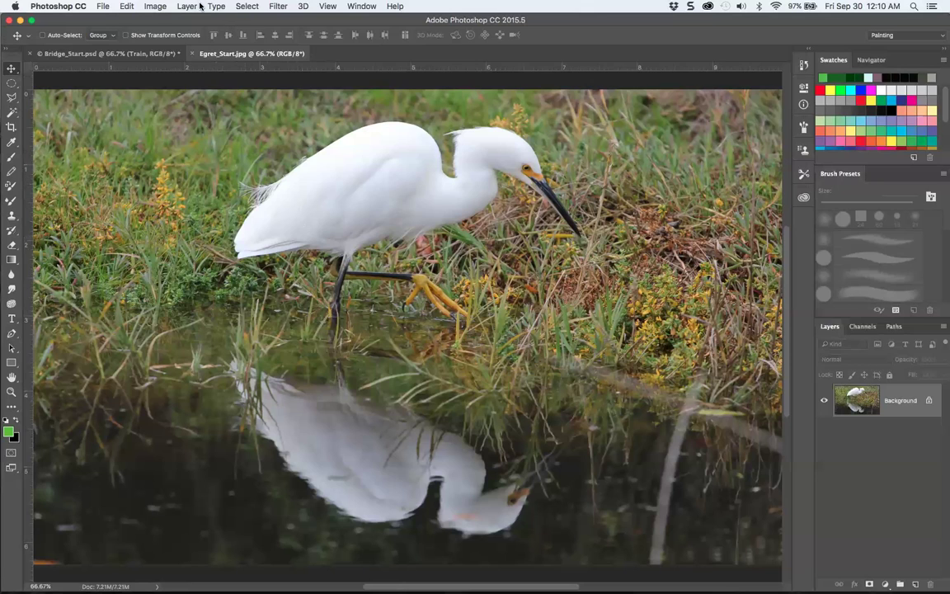
# Step: Open Filter > Blur > Gaussian Blur and pan its preview across the egret's body and legs
pyautogui.click(281, 7)
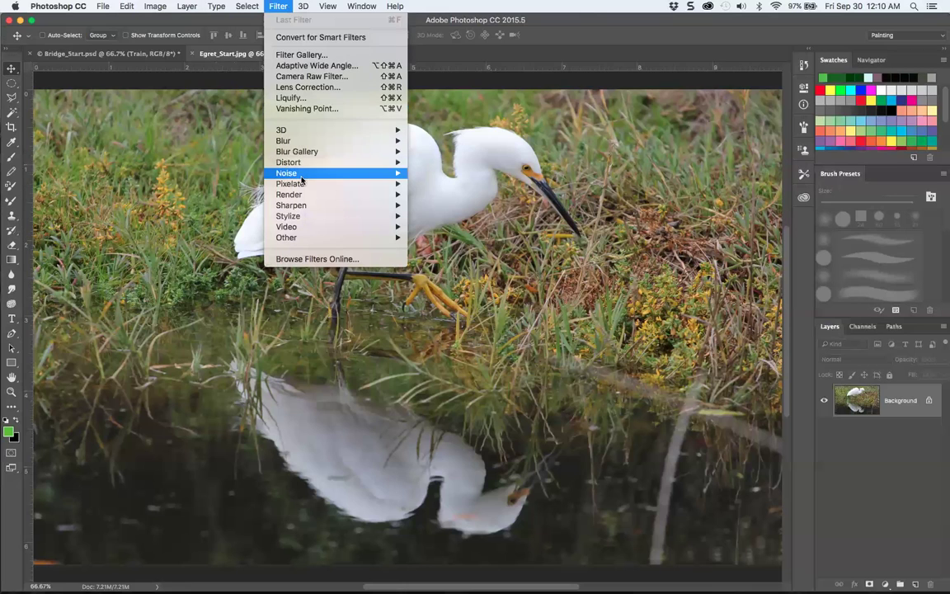
pyautogui.moveTo(299, 145)
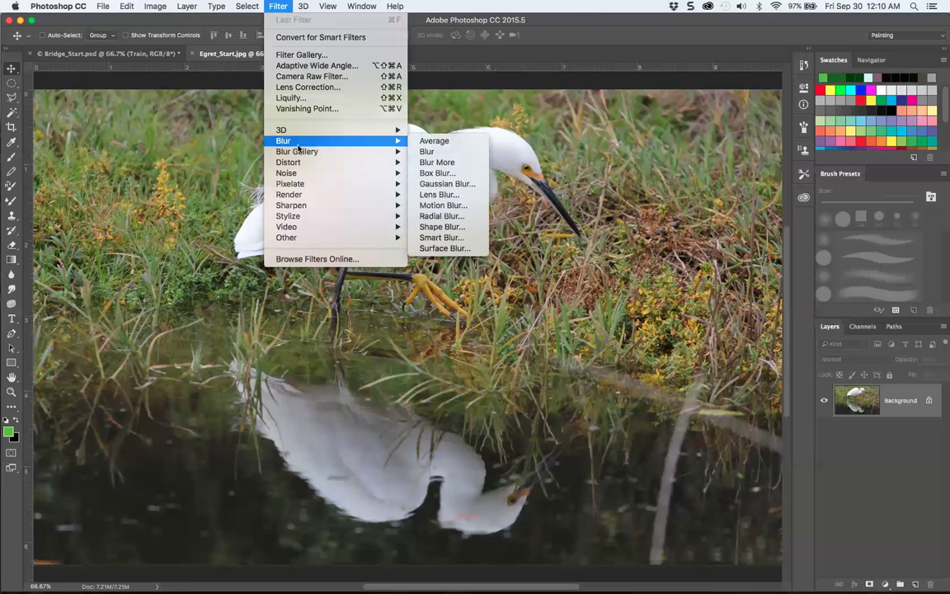
pyautogui.click(453, 183)
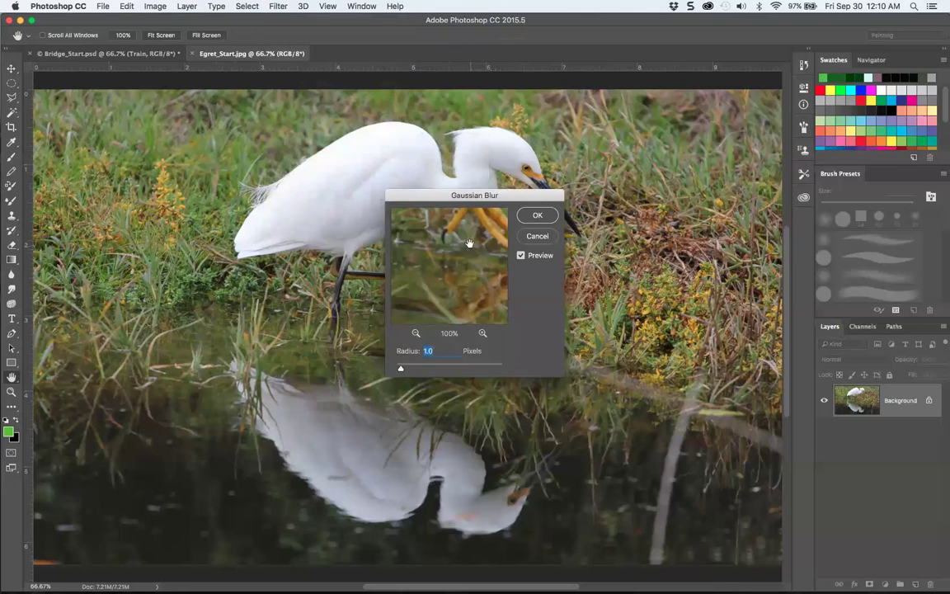
pyautogui.moveTo(468, 243)
pyautogui.mouseDown()
pyautogui.moveTo(426, 384)
pyautogui.moveTo(452, 258)
pyautogui.moveTo(435, 233)
pyautogui.moveTo(445, 262)
pyautogui.moveTo(405, 303)
pyautogui.moveTo(450, 262)
pyautogui.moveTo(424, 219)
pyautogui.moveTo(460, 234)
pyautogui.mouseUp()
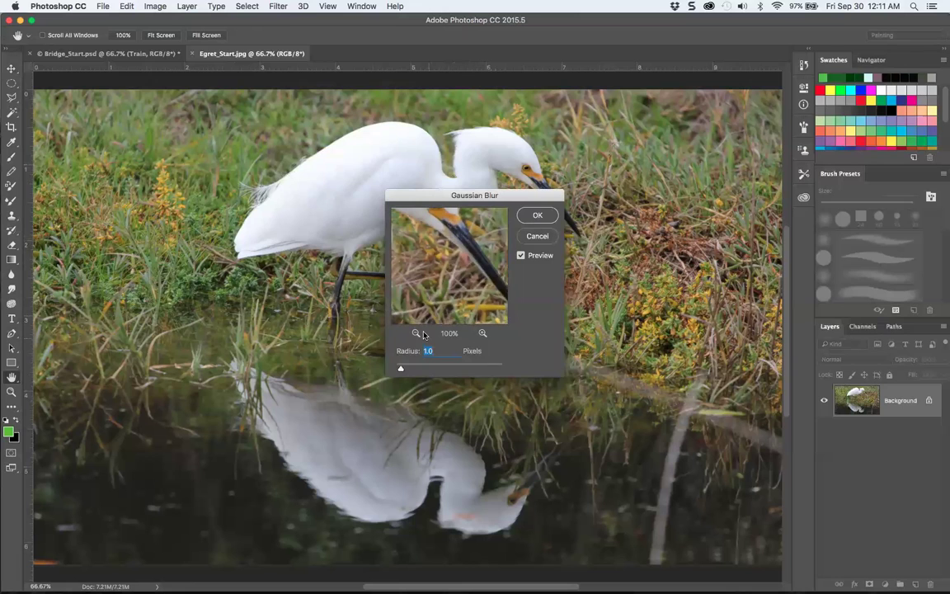
pyautogui.click(416, 334)
pyautogui.click(482, 334)
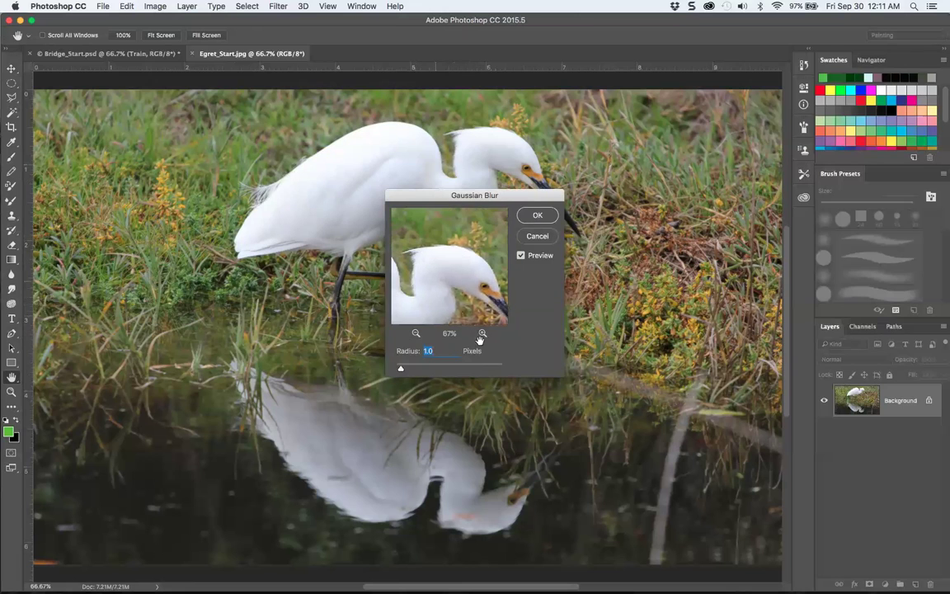
pyautogui.moveTo(435, 266)
pyautogui.mouseDown()
pyautogui.moveTo(462, 249)
pyautogui.moveTo(519, 282)
pyautogui.moveTo(488, 240)
pyautogui.moveTo(483, 247)
pyautogui.moveTo(462, 231)
pyautogui.moveTo(455, 241)
pyautogui.moveTo(476, 251)
pyautogui.moveTo(445, 276)
pyautogui.mouseUp()
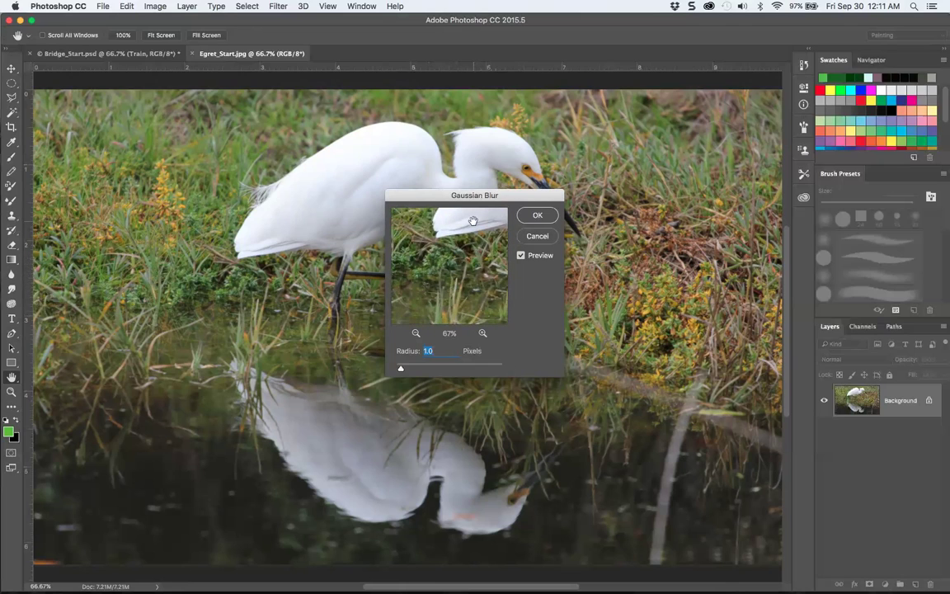
pyautogui.moveTo(471, 220); pyautogui.dragTo(470, 298)
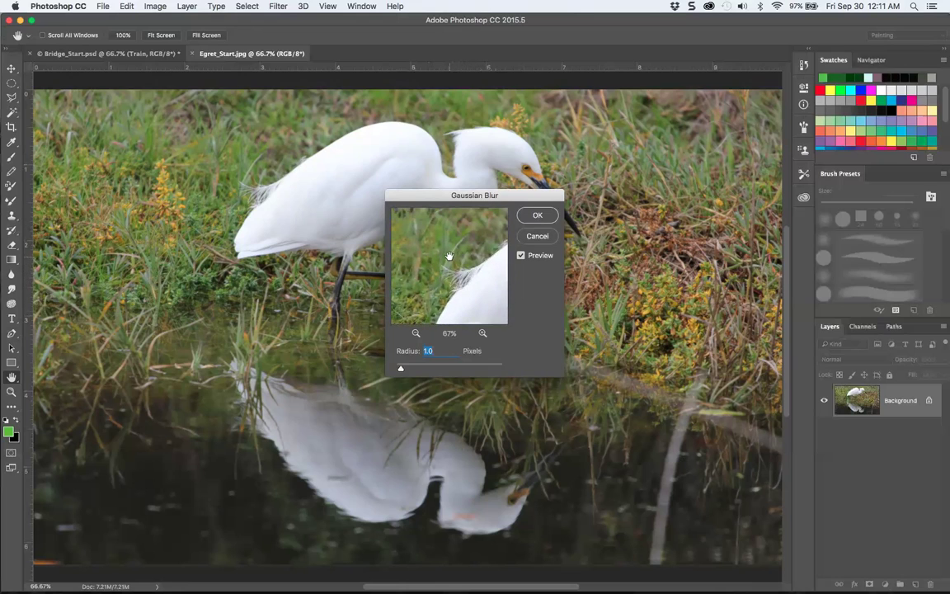
pyautogui.moveTo(449, 257); pyautogui.dragTo(422, 213)
pyautogui.click(343, 175)
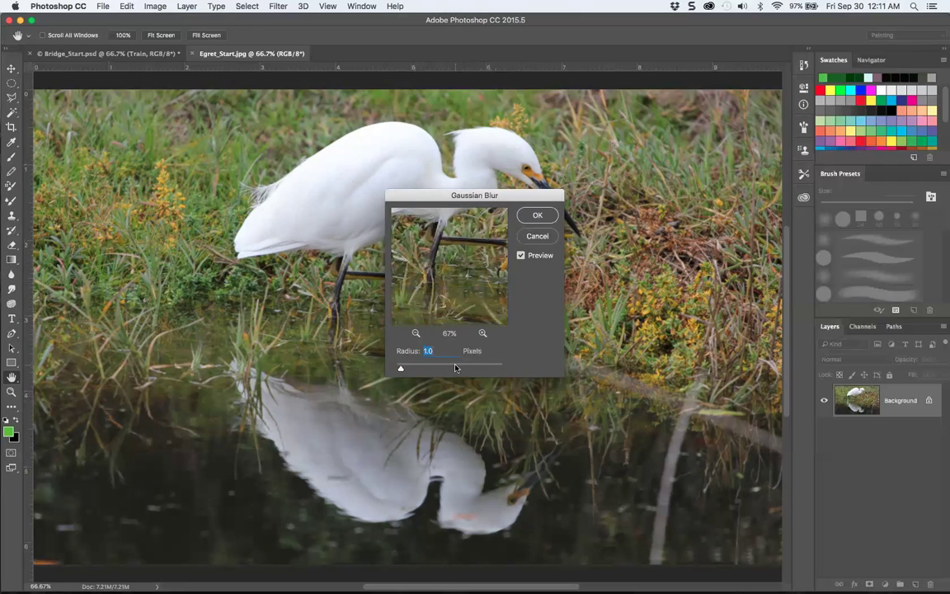
# Step: Adjust the Gaussian Blur radius to 6.4 pixels while checking the egret in the preview
pyautogui.moveTo(401, 368); pyautogui.dragTo(441, 362)
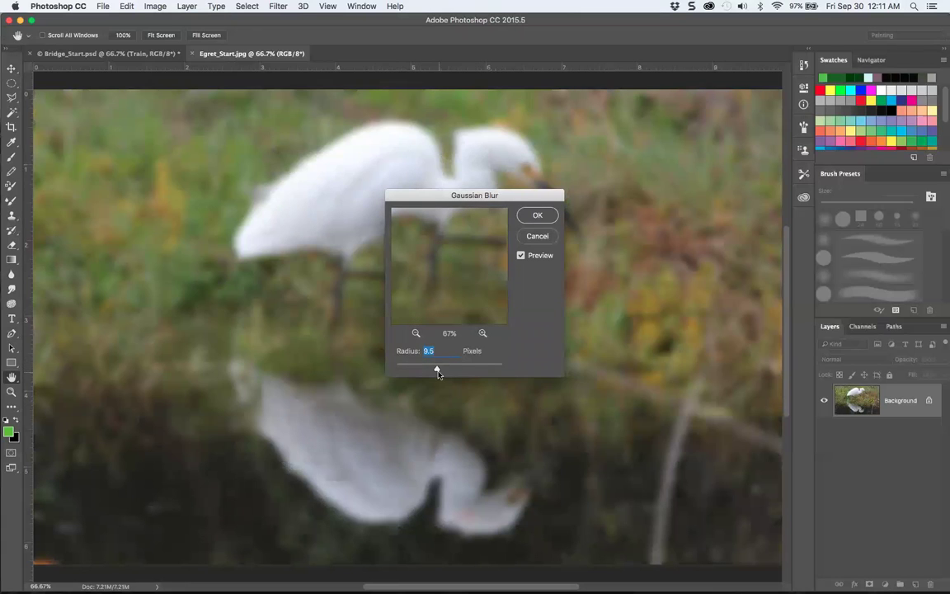
pyautogui.moveTo(438, 371); pyautogui.dragTo(403, 372)
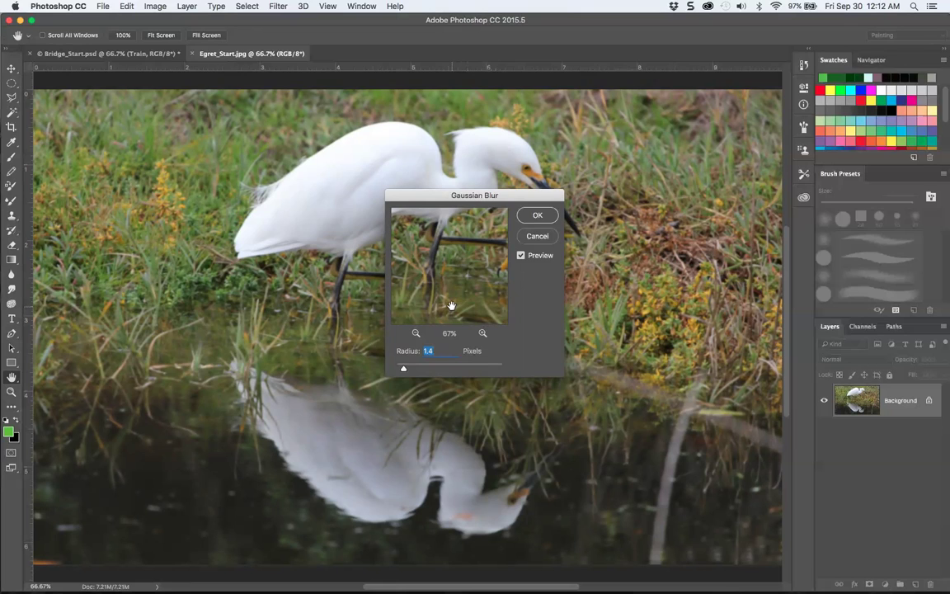
pyautogui.click(433, 386)
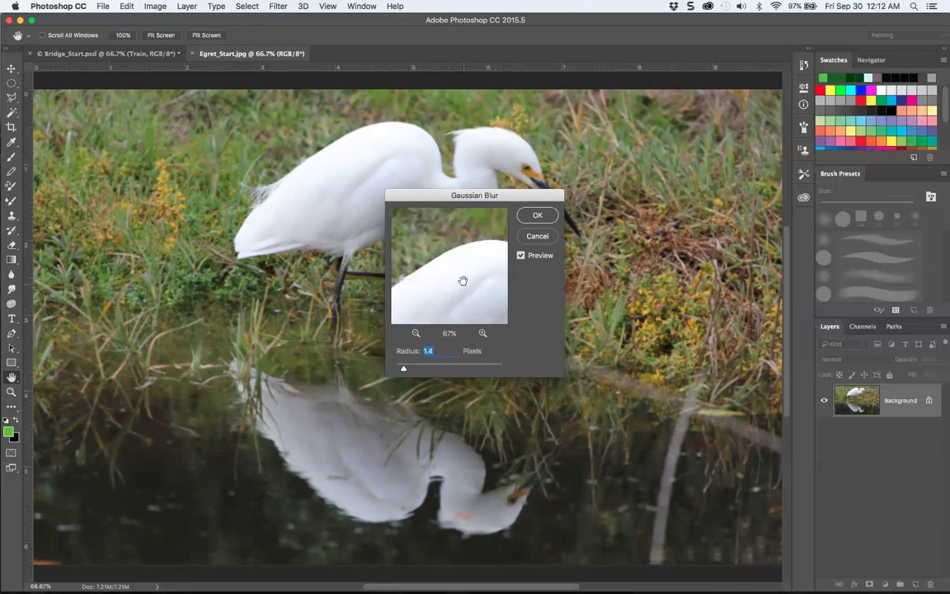
pyautogui.moveTo(463, 280); pyautogui.dragTo(454, 331)
pyautogui.moveTo(403, 368); pyautogui.dragTo(429, 368)
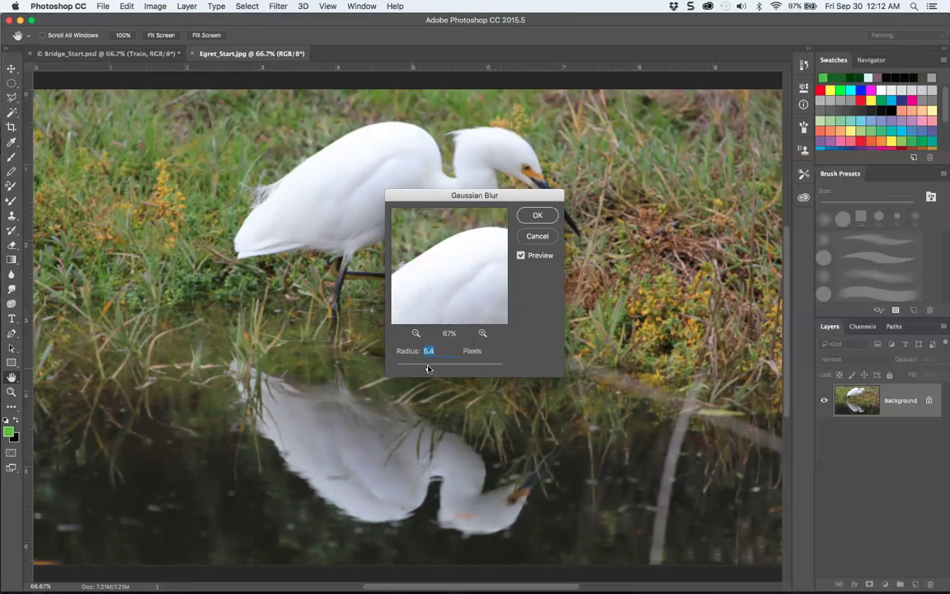
pyautogui.moveTo(445, 304); pyautogui.dragTo(385, 297)
pyautogui.moveTo(471, 278); pyautogui.dragTo(482, 232)
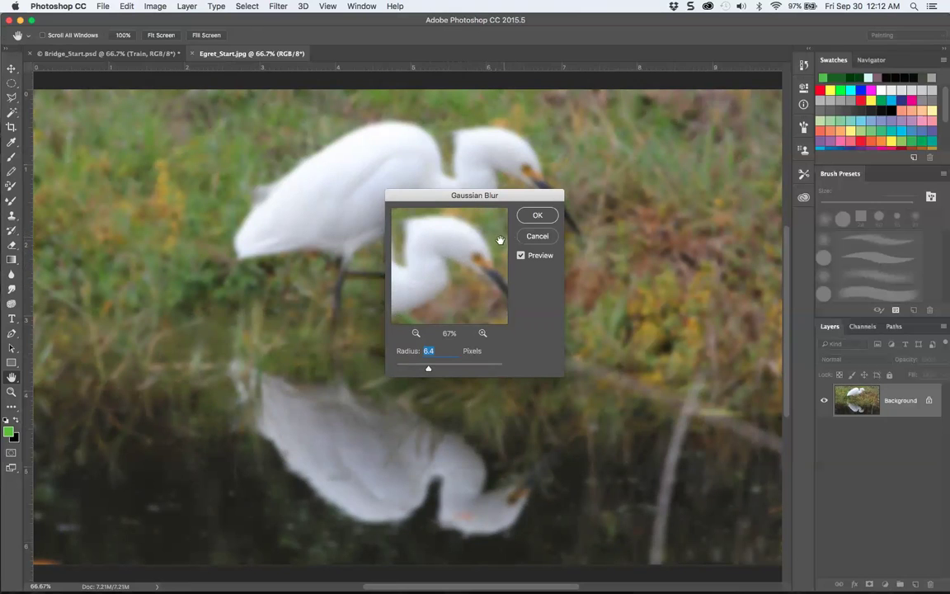
# Step: Apply the 6.4-pixel Gaussian Blur and zoom in to inspect the blurred pixels, then back to 400%
pyautogui.click(537, 216)
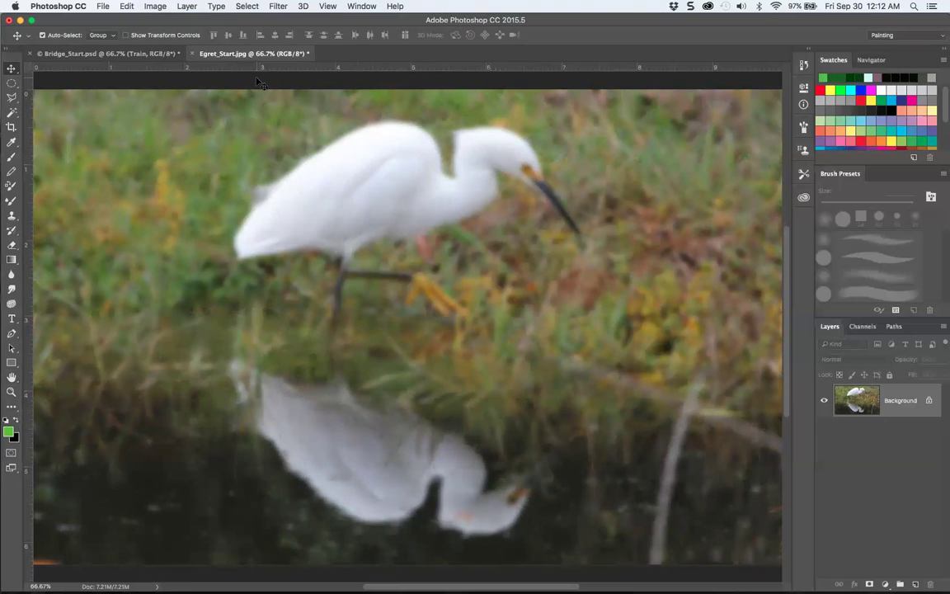
pyautogui.press('super+equal')
pyautogui.press('super+equal')
pyautogui.press('super+equal')
pyautogui.press('super+equal')
pyautogui.press('super+equal')
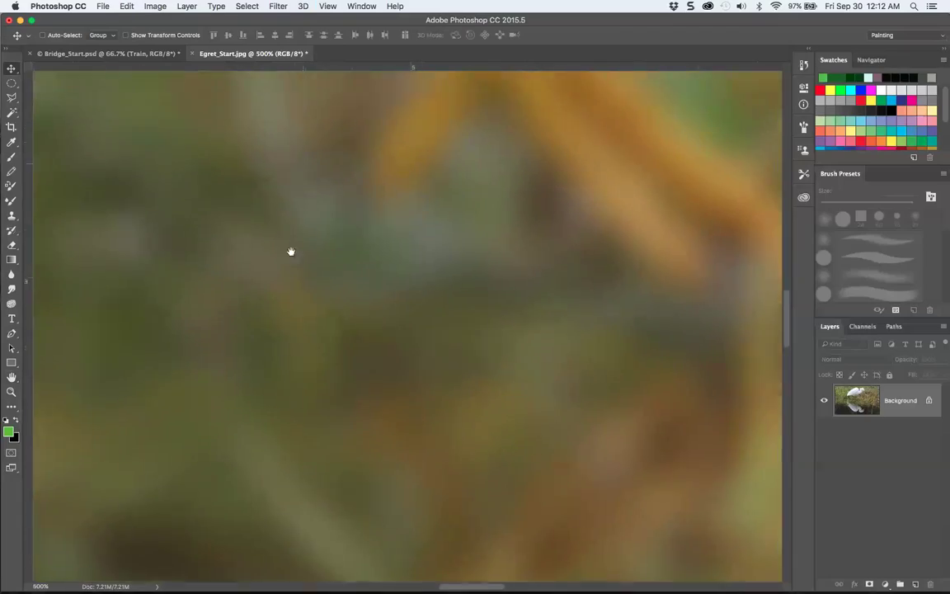
pyautogui.press('super+equal')
pyautogui.press('super+equal')
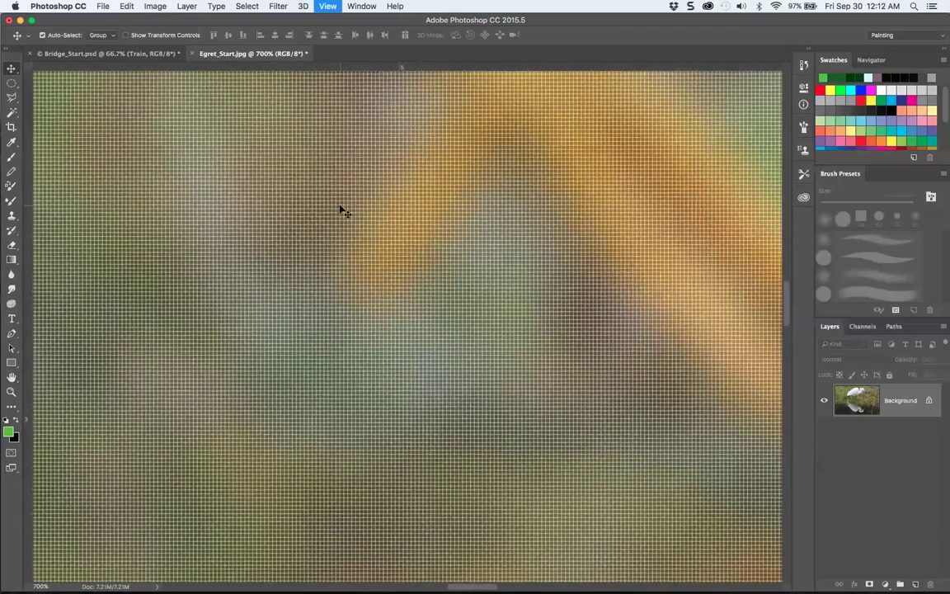
pyautogui.press('super+minus')
pyautogui.press('super+minus')
pyautogui.press('super+minus')
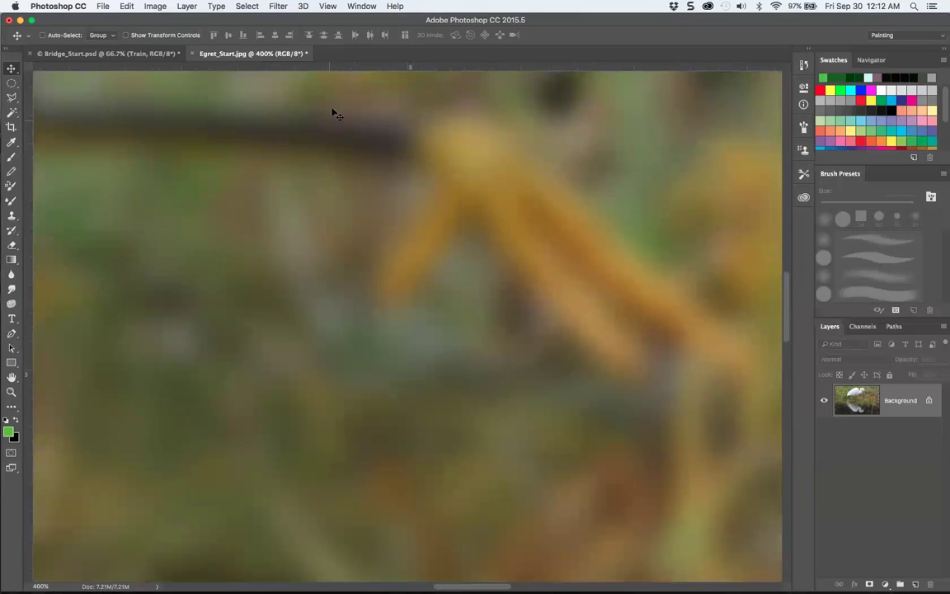
# Step: Undo the blur with Edit > Step Backward and bring up the Filter > Sharpen submenu
pyautogui.click(126, 6)
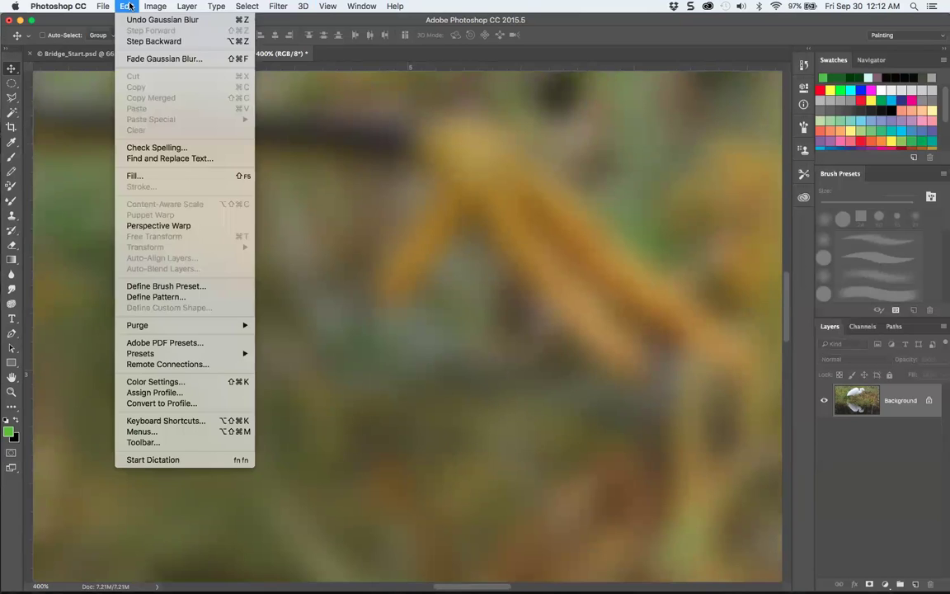
pyautogui.click(134, 43)
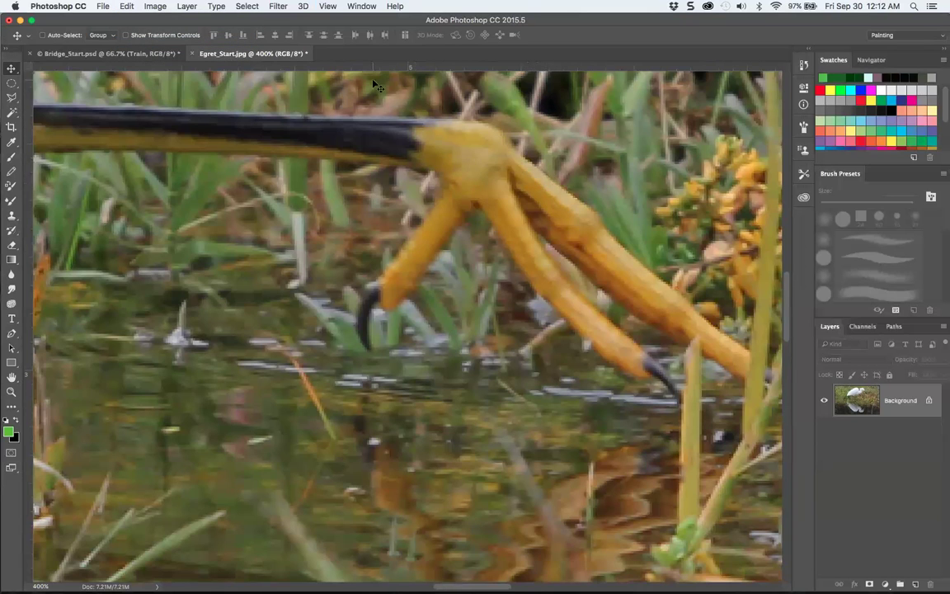
pyautogui.click(124, 6)
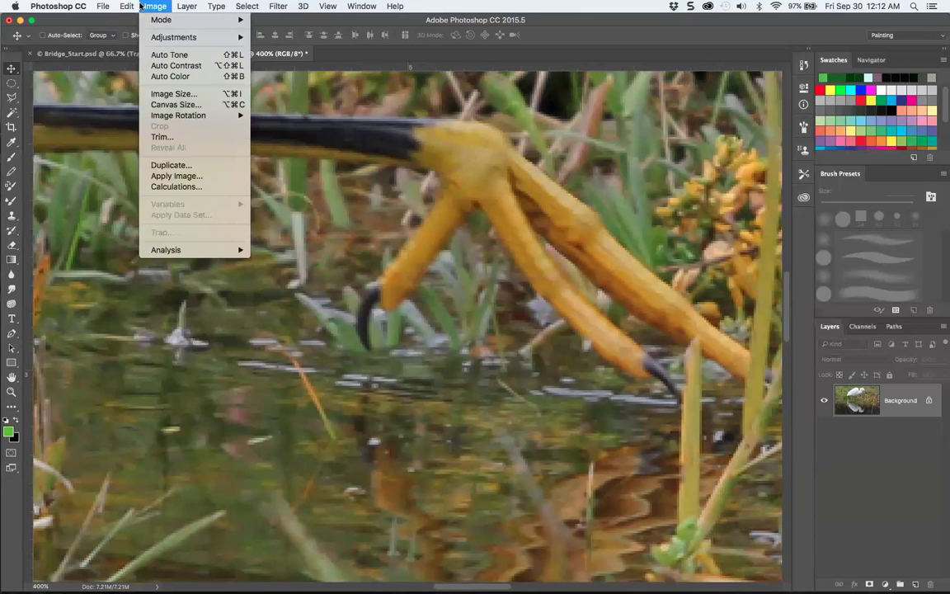
pyautogui.moveTo(279, 7)
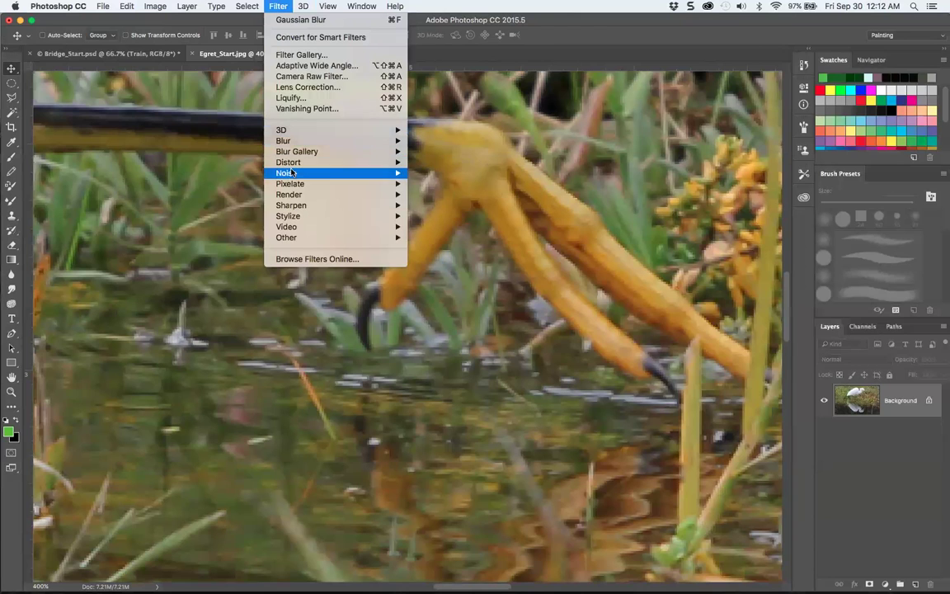
pyautogui.moveTo(300, 208)
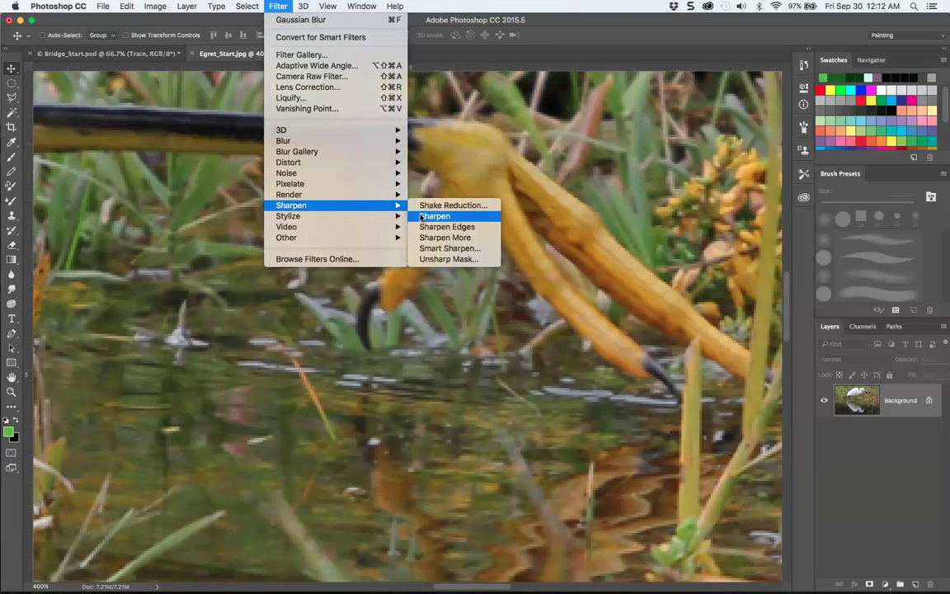
pyautogui.click(445, 260)
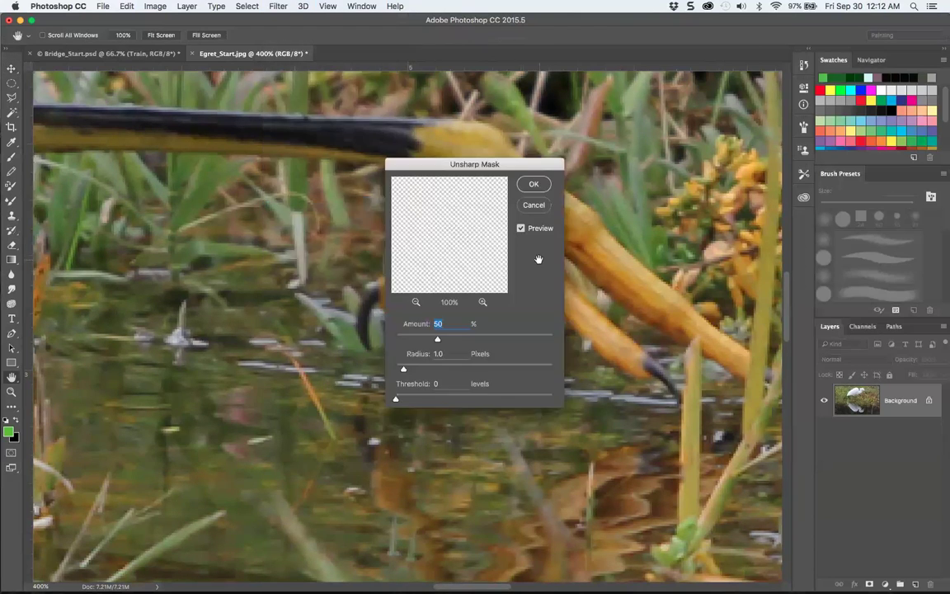
pyautogui.moveTo(451, 238); pyautogui.dragTo(452, 264)
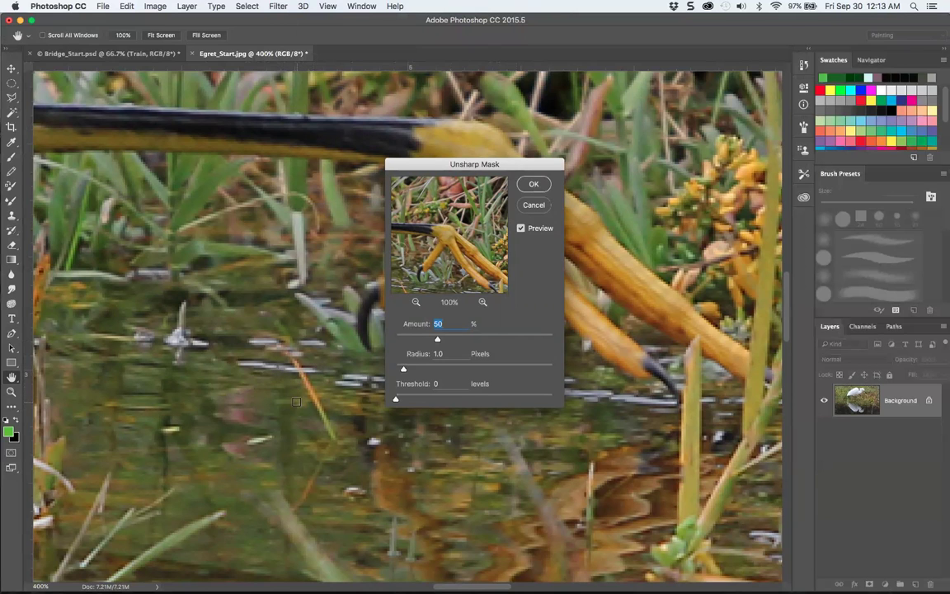
pyautogui.click(296, 401)
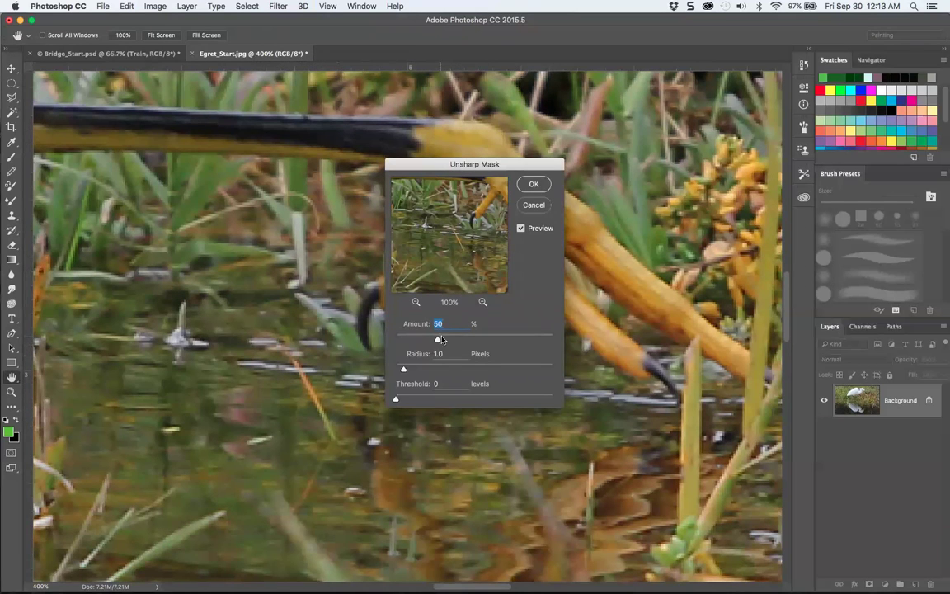
pyautogui.moveTo(437, 338); pyautogui.dragTo(522, 338)
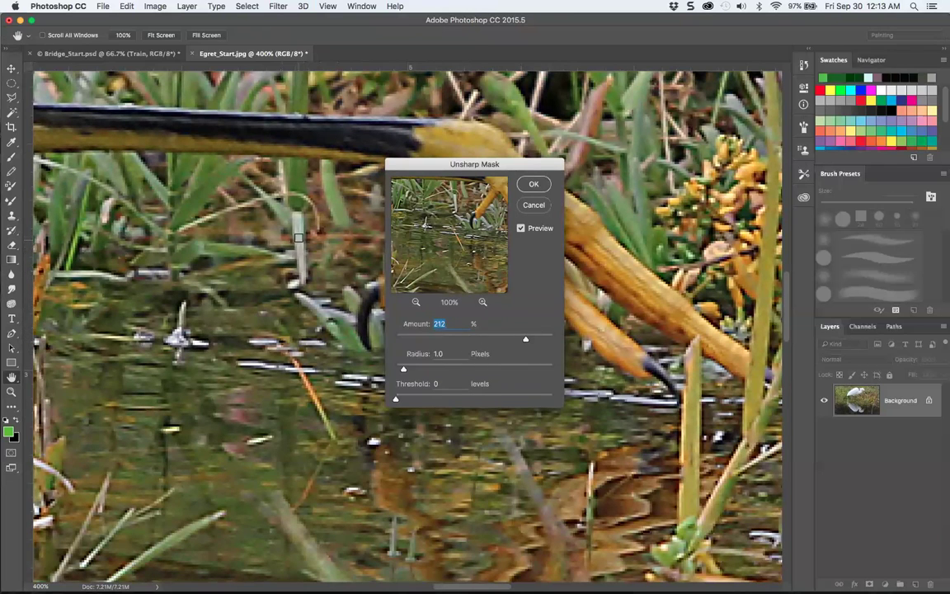
pyautogui.click(298, 230)
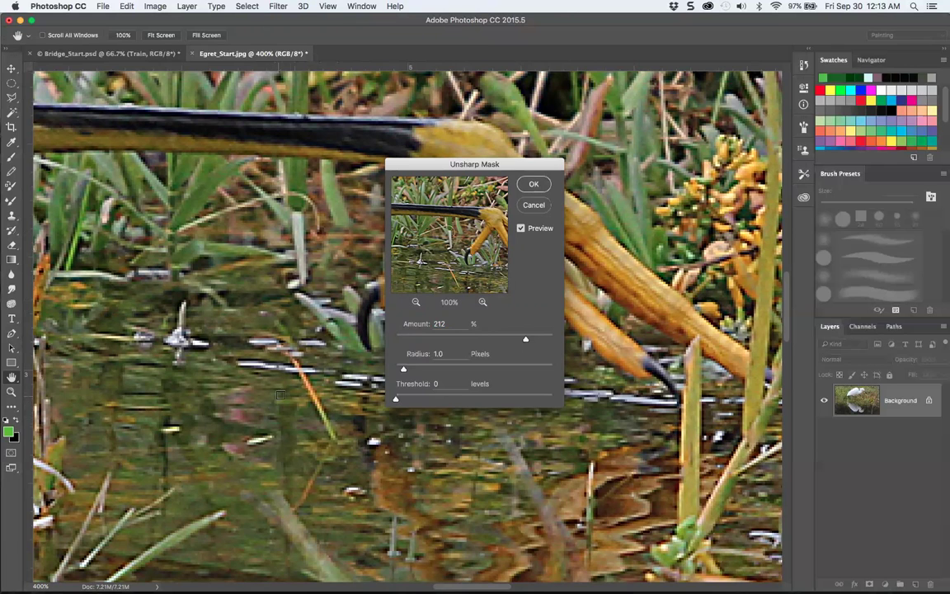
pyautogui.click(533, 204)
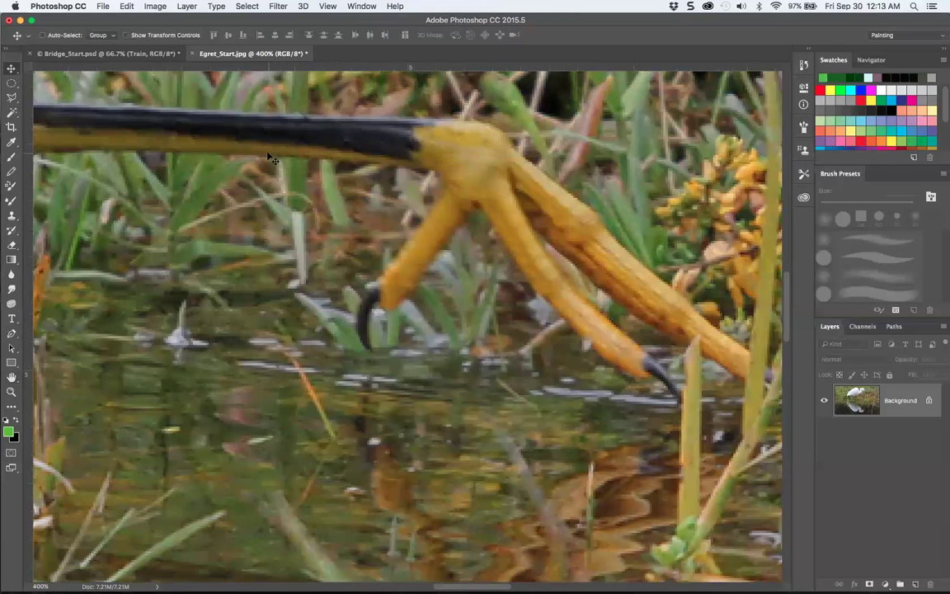
pyautogui.click(60, 7)
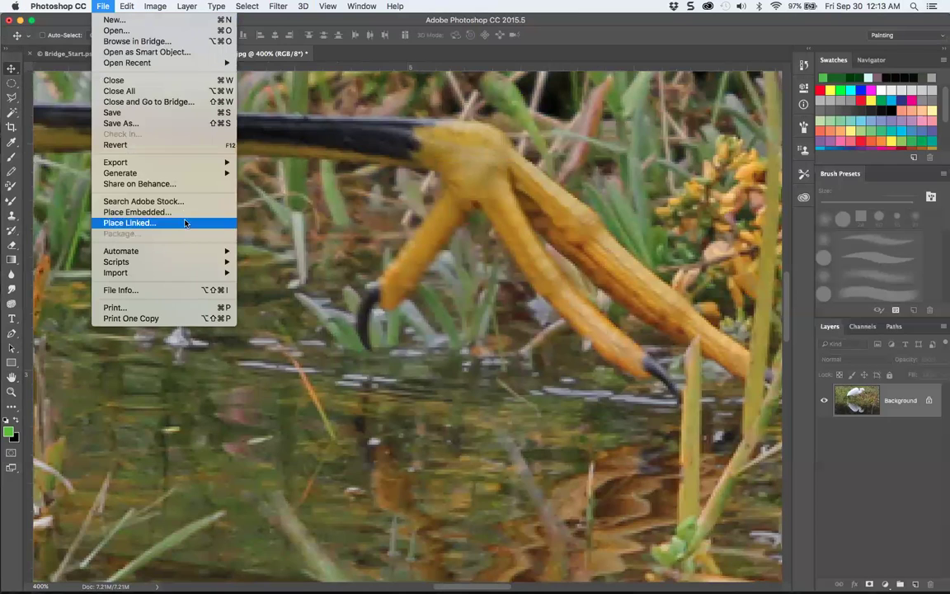
pyautogui.moveTo(185, 161)
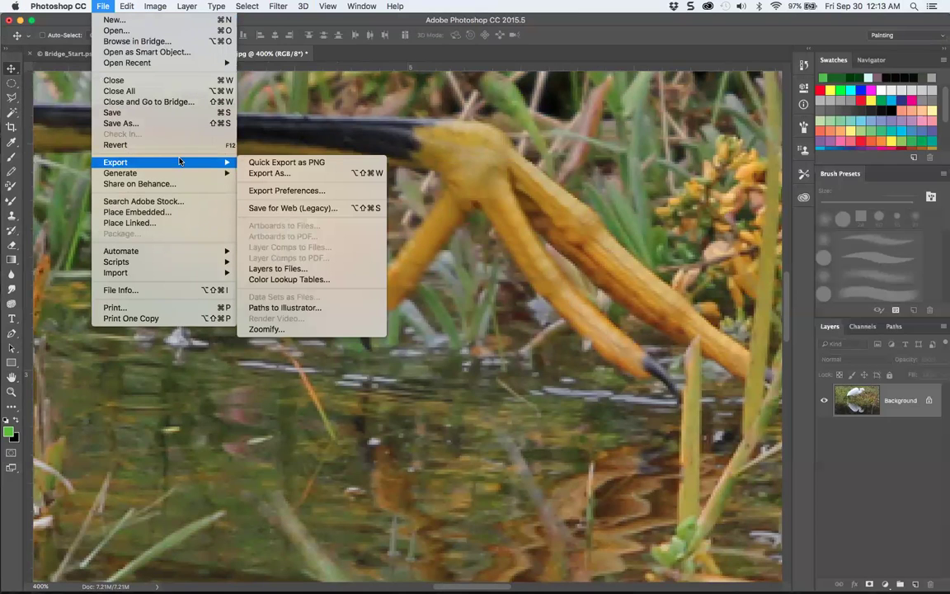
pyautogui.click(292, 208)
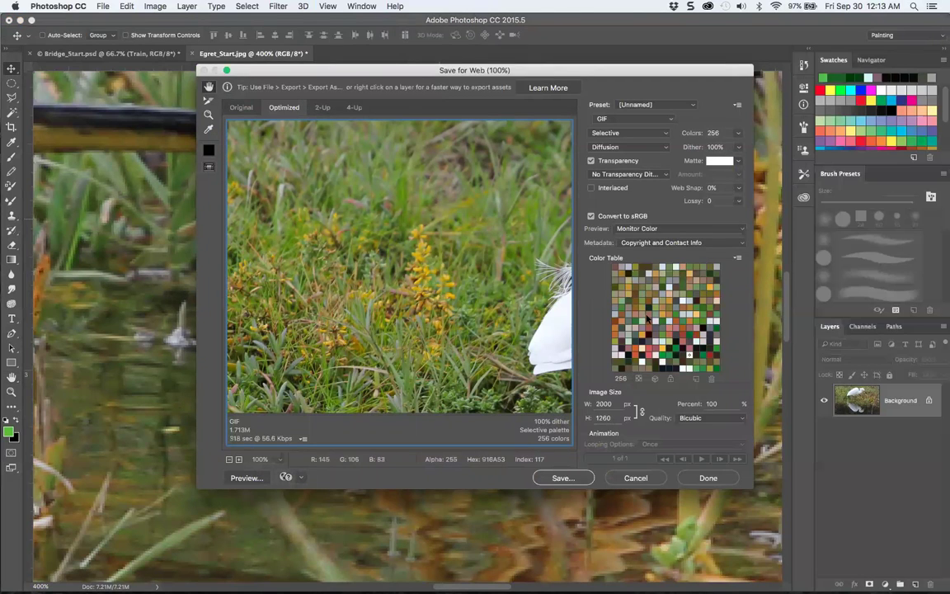
pyautogui.click(738, 132)
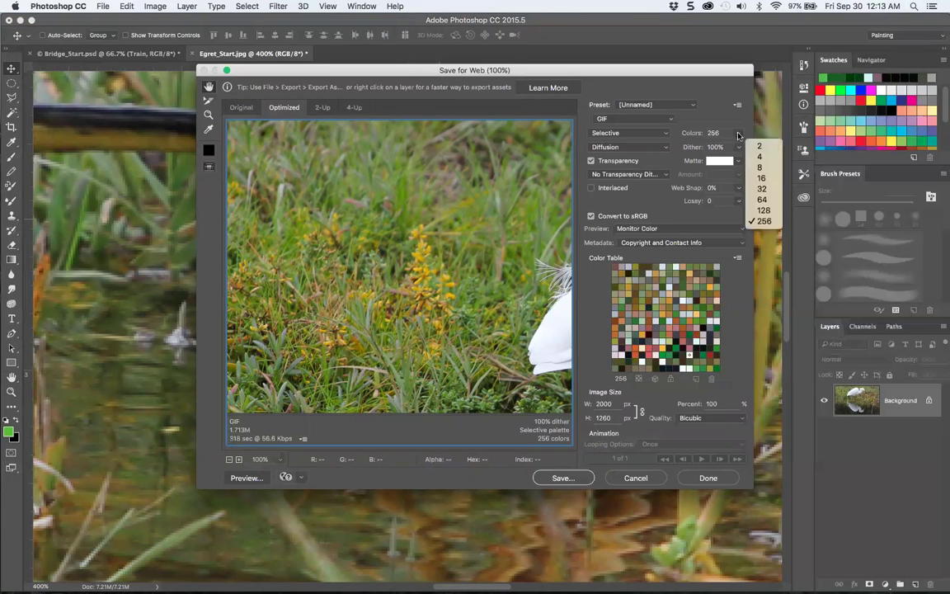
pyautogui.click(765, 178)
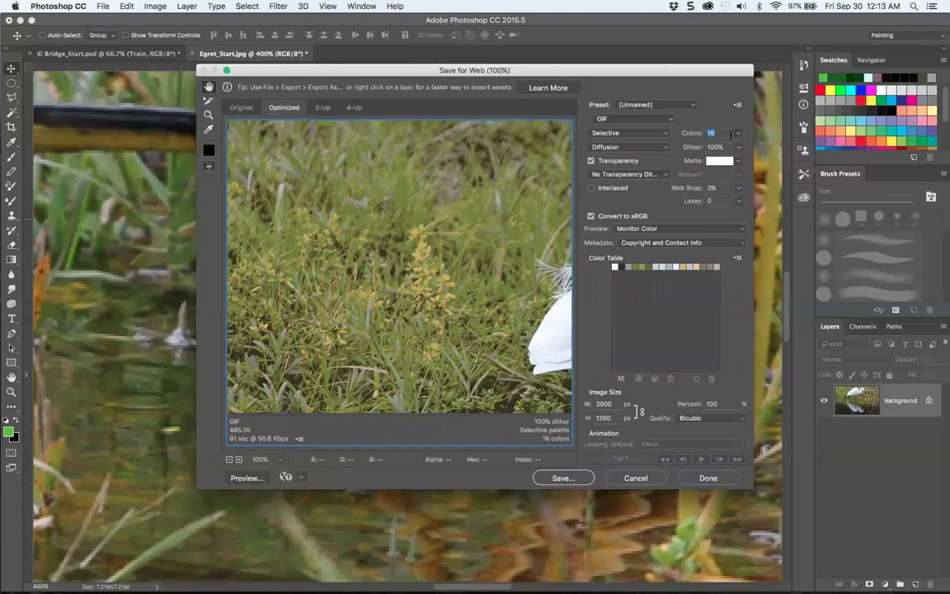
pyautogui.click(737, 133)
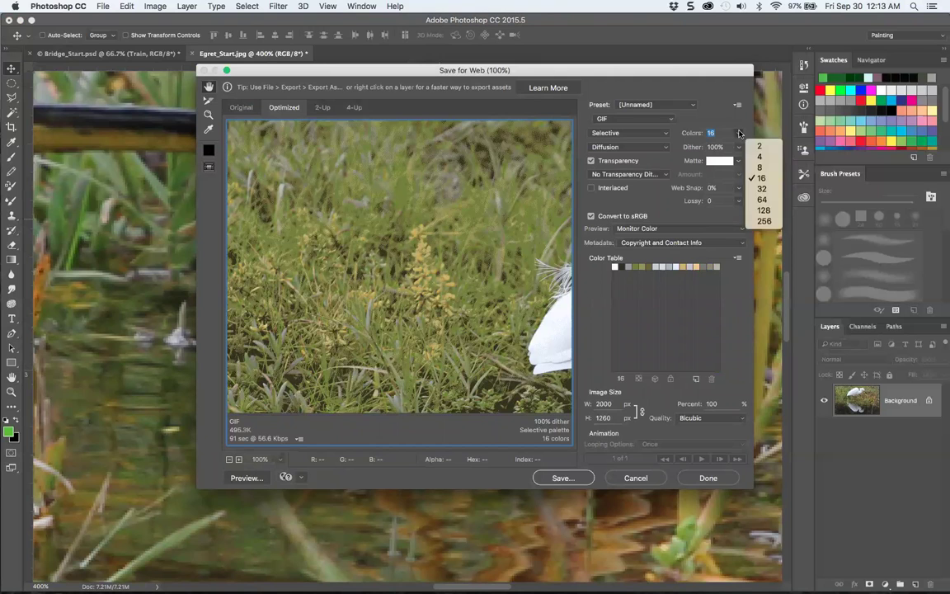
pyautogui.click(753, 194)
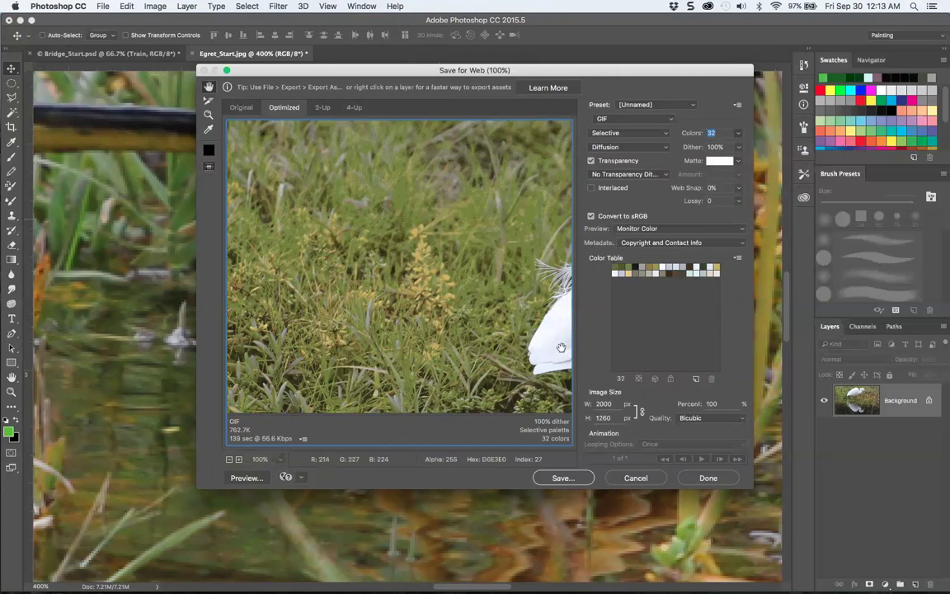
pyautogui.moveTo(557, 346); pyautogui.dragTo(400, 266)
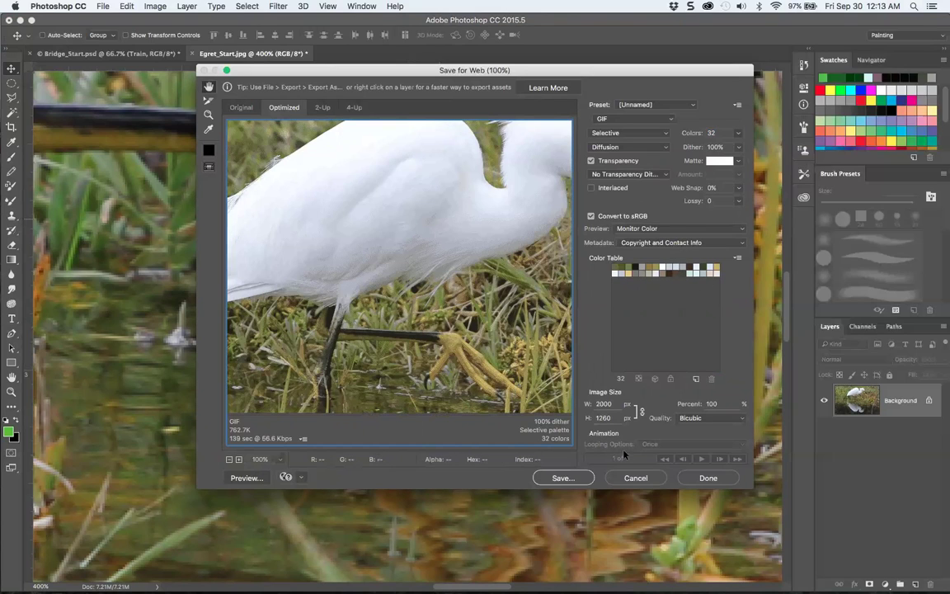
# Step: Close the web export without saving and open Filter > Sharpen > Unsharp Mask
pyautogui.click(655, 478)
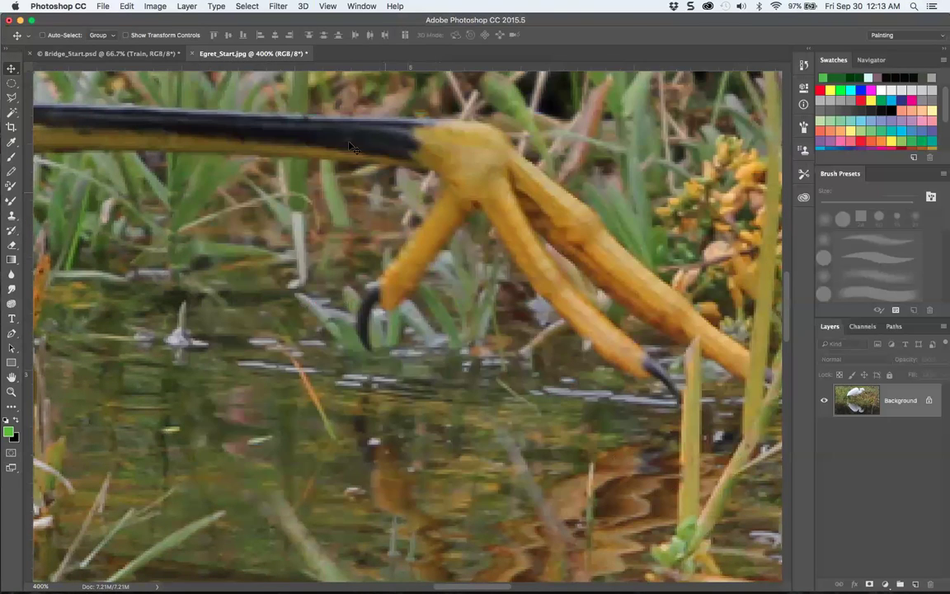
pyautogui.click(246, 5)
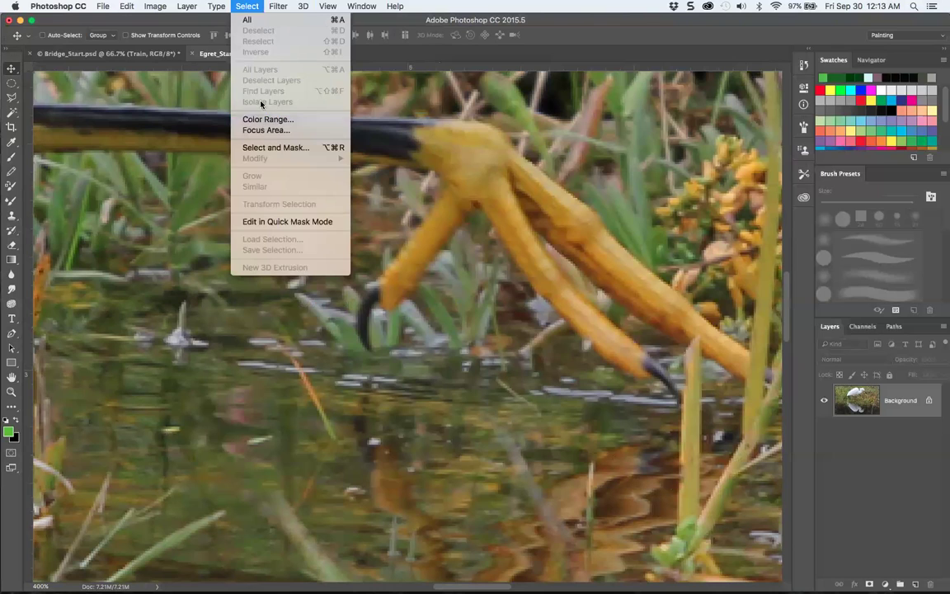
pyautogui.click(278, 6)
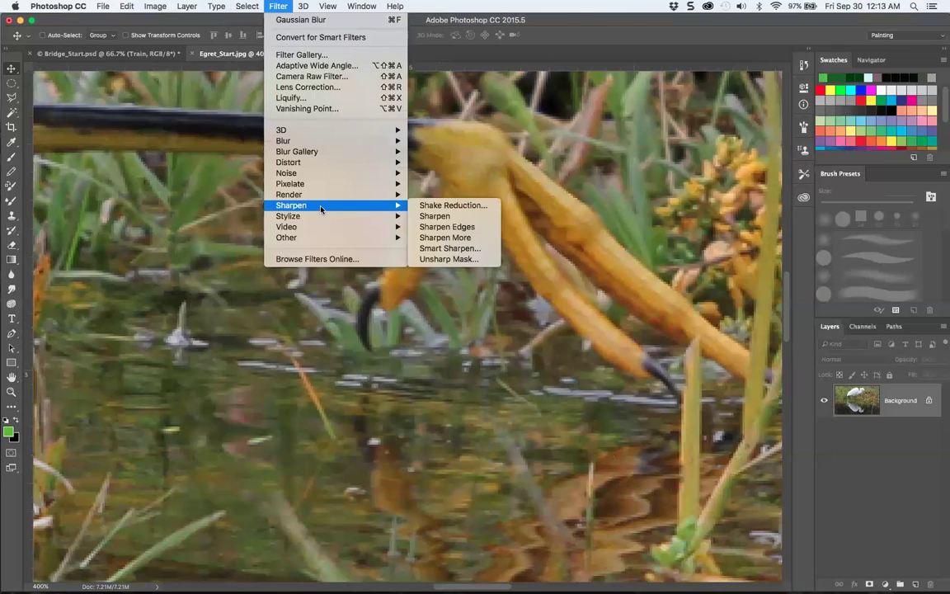
pyautogui.moveTo(398, 207)
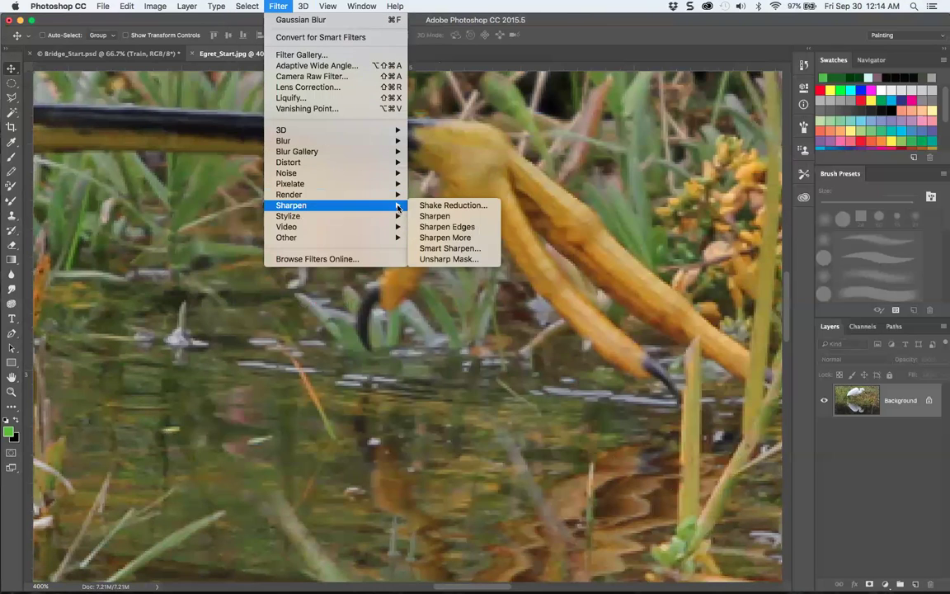
pyautogui.click(445, 259)
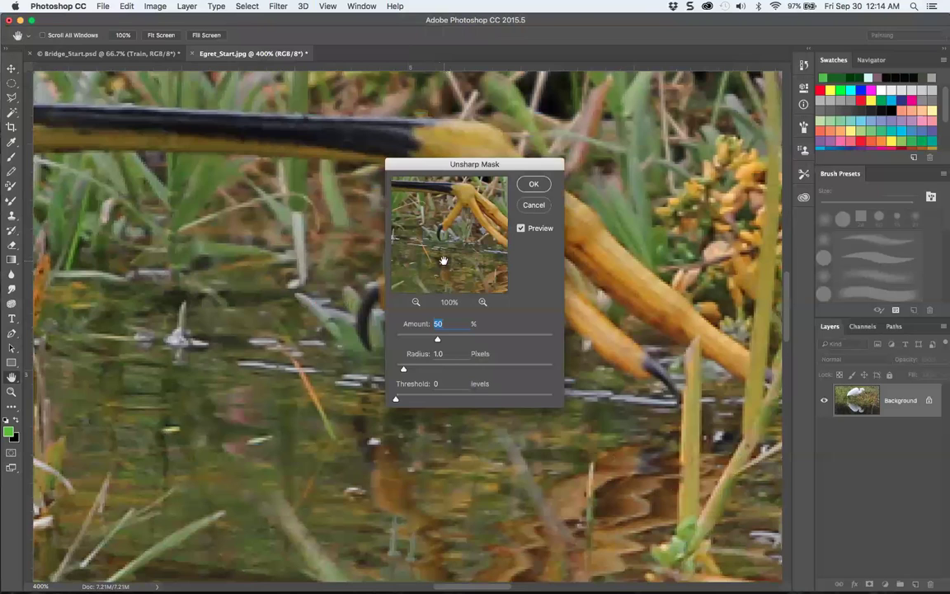
# Step: Apply Unsharp Mask at Amount 50%, Radius 2.3 pixels and Threshold 11 levels, checking the bill and legs
pyautogui.click(252, 189)
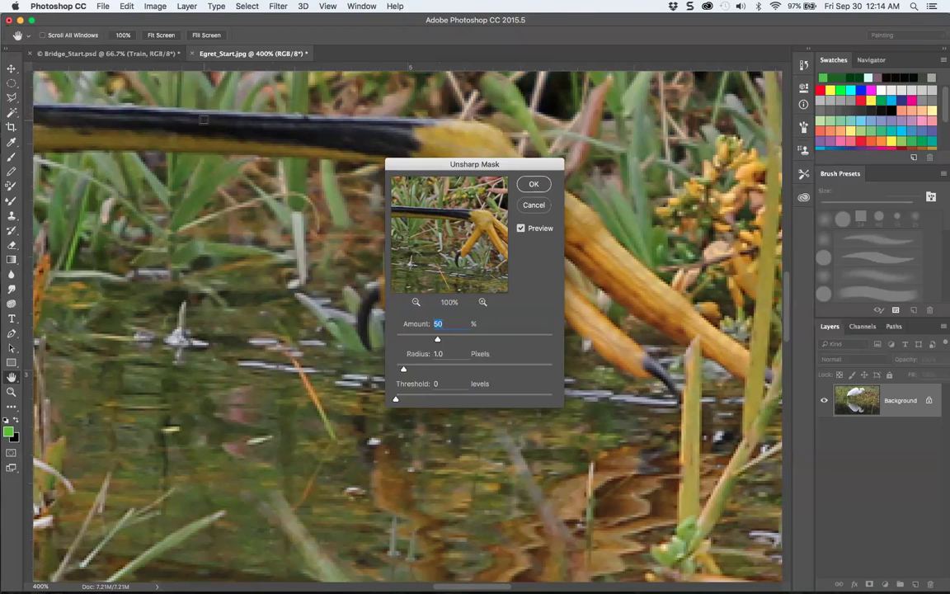
pyautogui.click(183, 113)
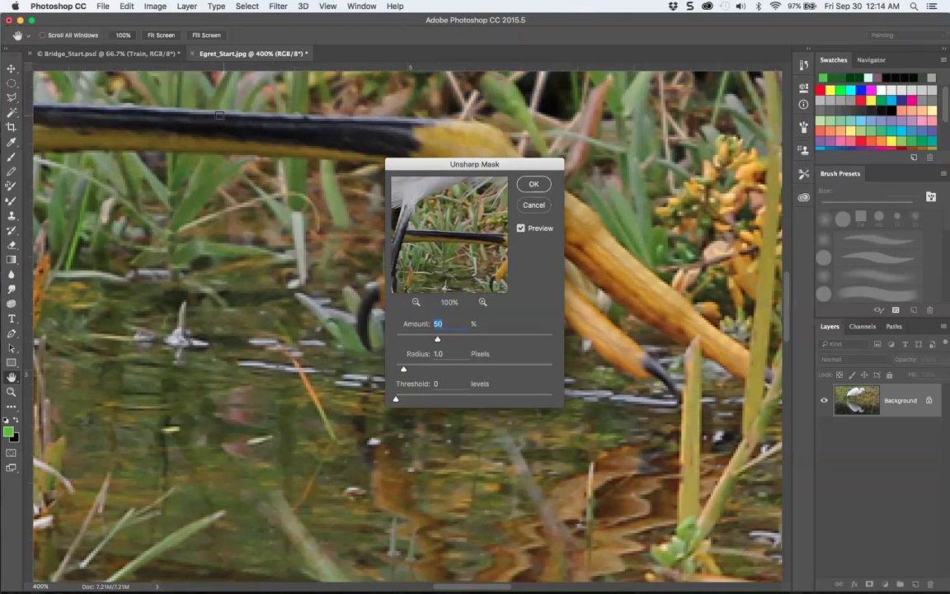
pyautogui.click(213, 106)
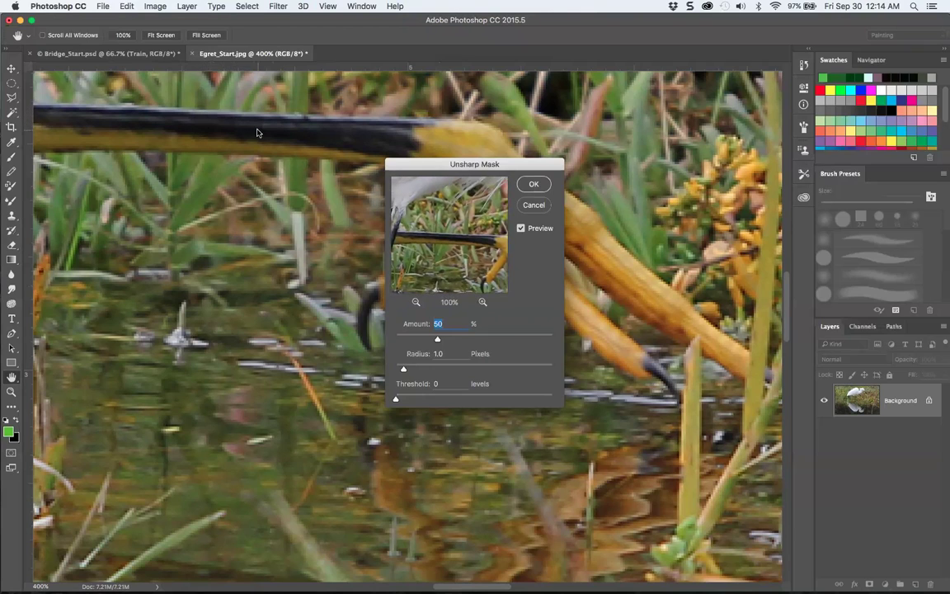
pyautogui.click(223, 135)
pyautogui.click(251, 158)
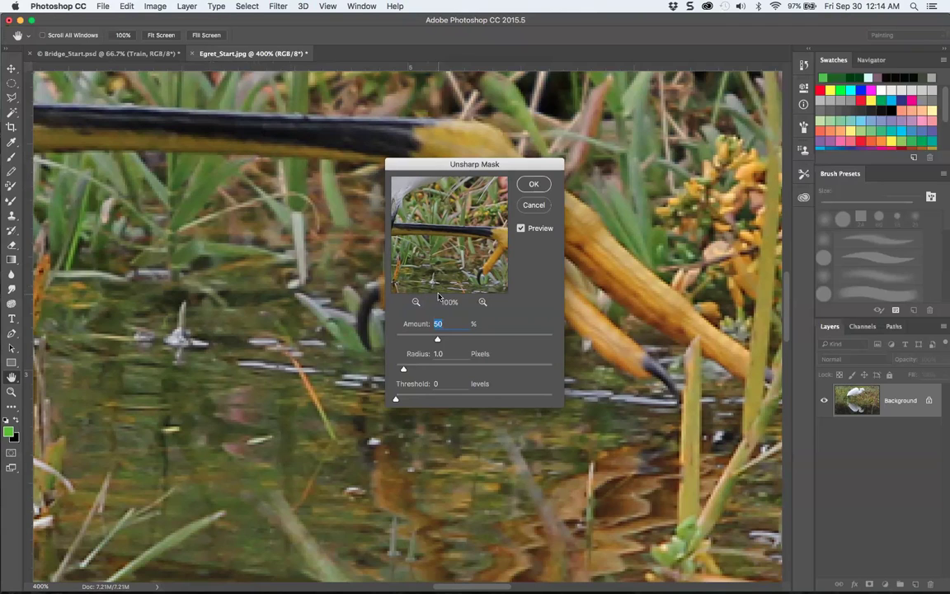
pyautogui.moveTo(402, 402); pyautogui.dragTo(414, 371)
pyautogui.click(533, 184)
# Step: Zoom the egret out to 100% and undo the Unsharp Mask sharpening
pyautogui.press('super+minus')
pyautogui.press('super+minus')
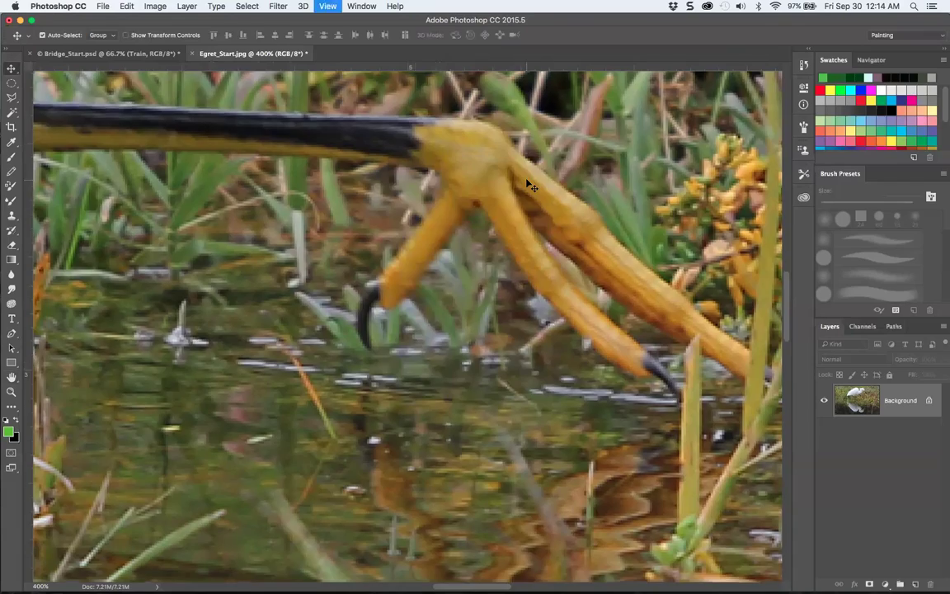
pyautogui.press('super+minus')
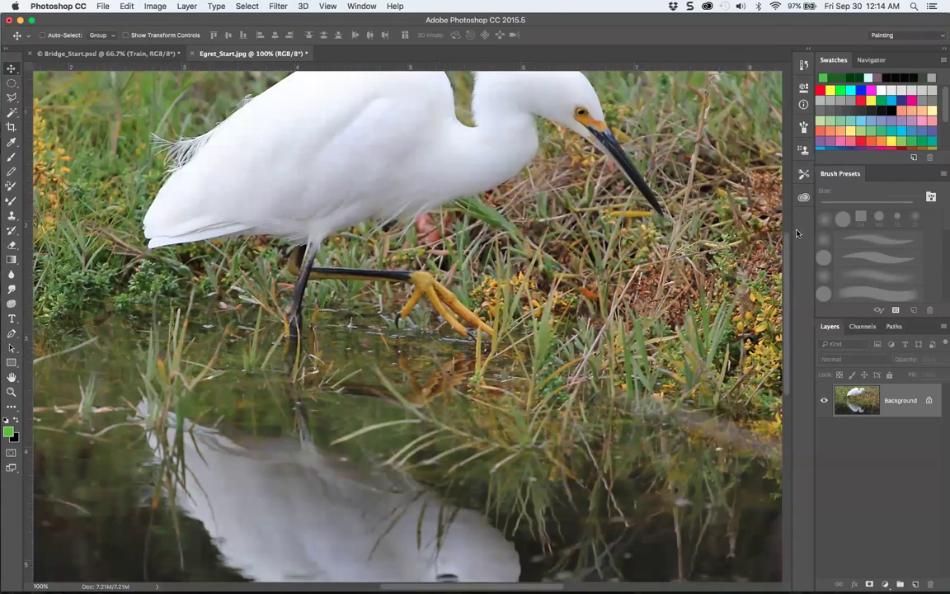
pyautogui.scroll(2, 715, 220)
pyautogui.scroll(3, 797, 220)
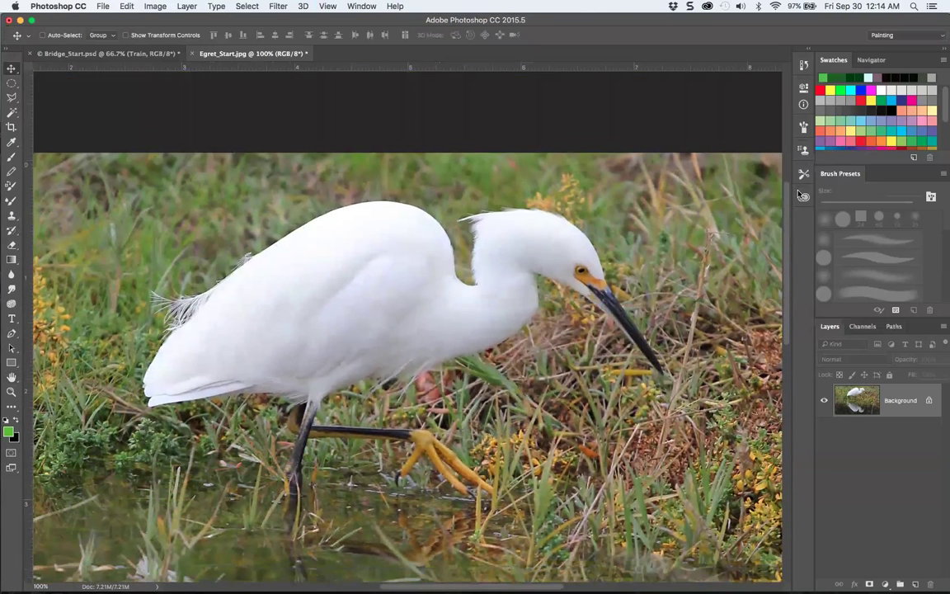
pyautogui.click(132, 7)
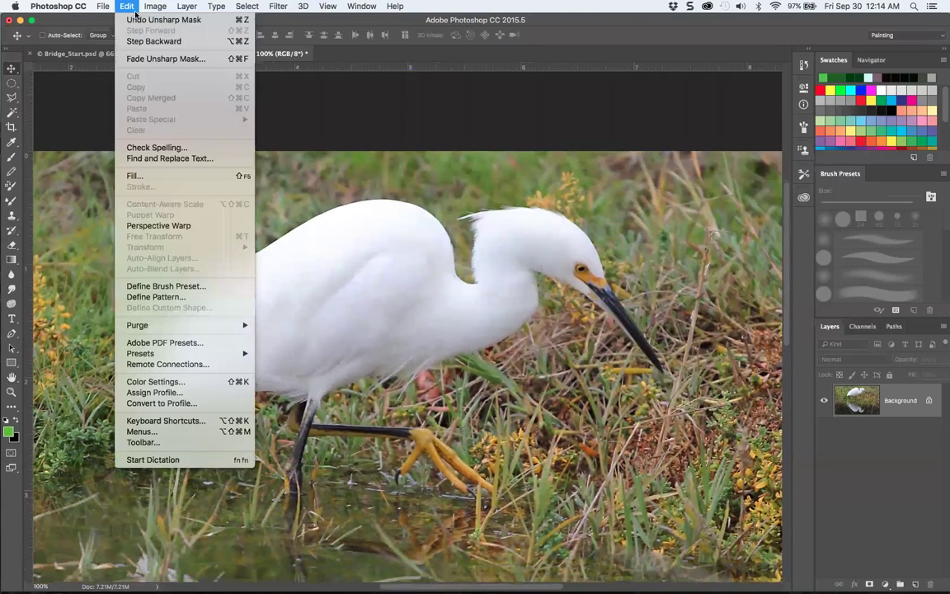
pyautogui.click(136, 41)
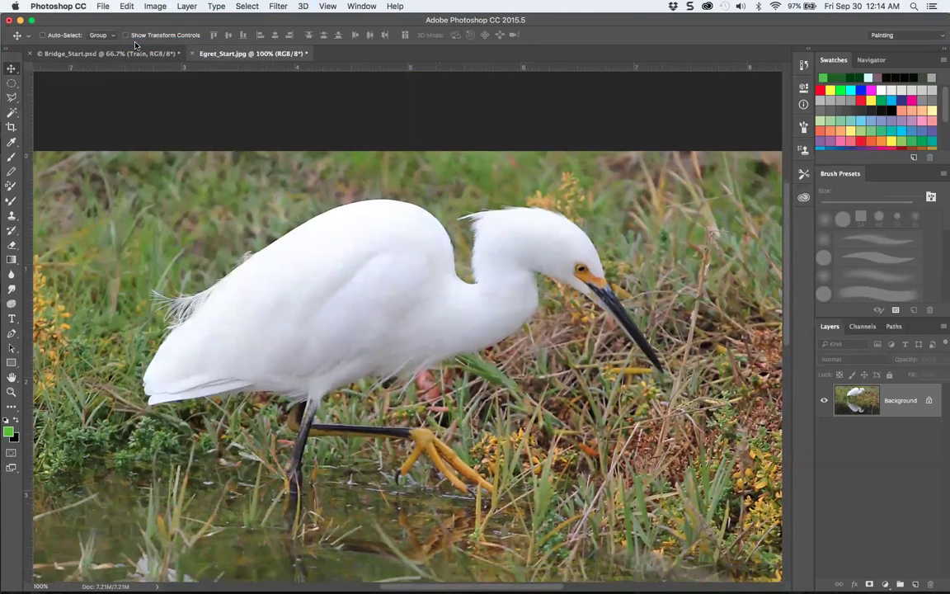
# Step: Step forward to restore the blur, zooming in on the feathers and back out
pyautogui.click(120, 6)
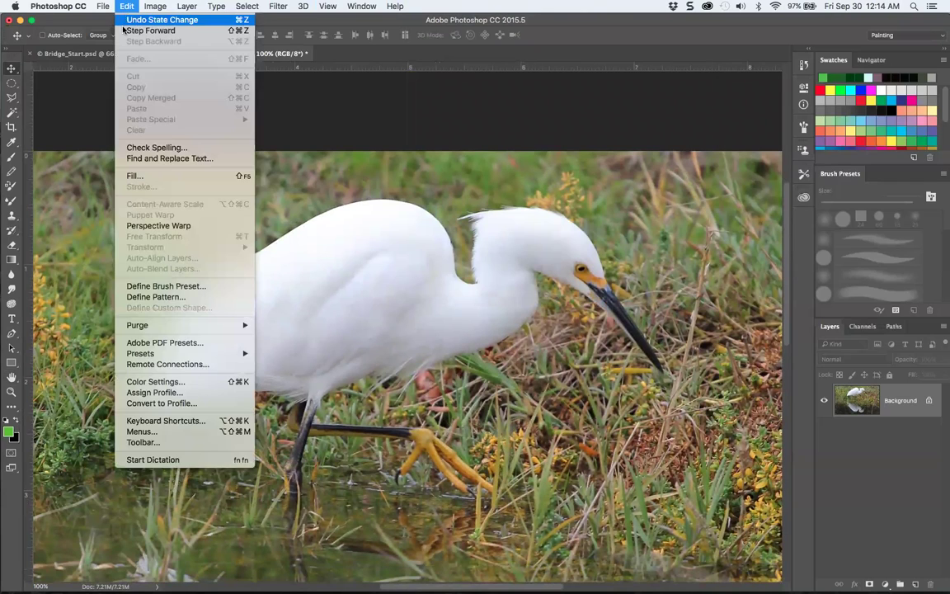
pyautogui.click(122, 31)
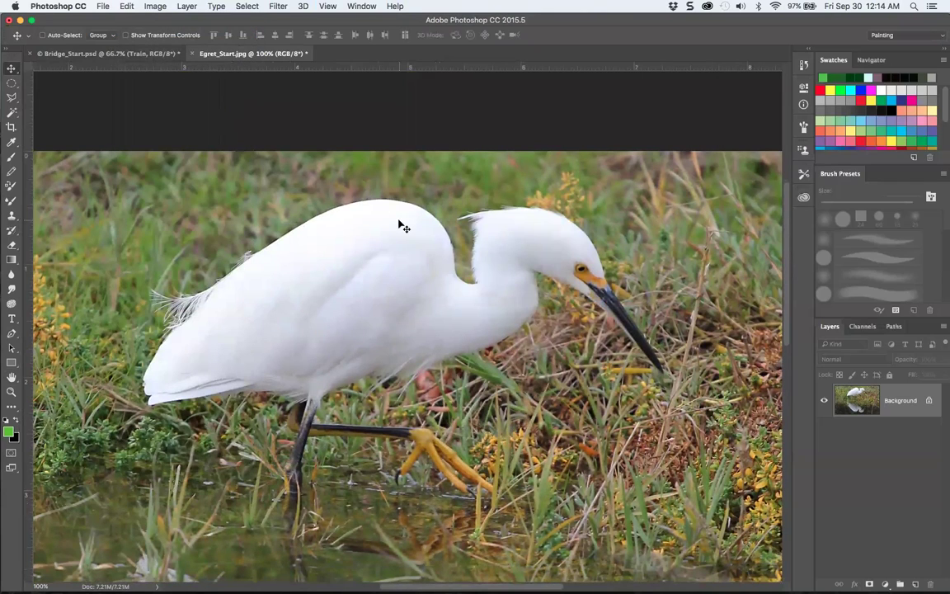
pyautogui.press('super+equal')
pyautogui.press('super+equal')
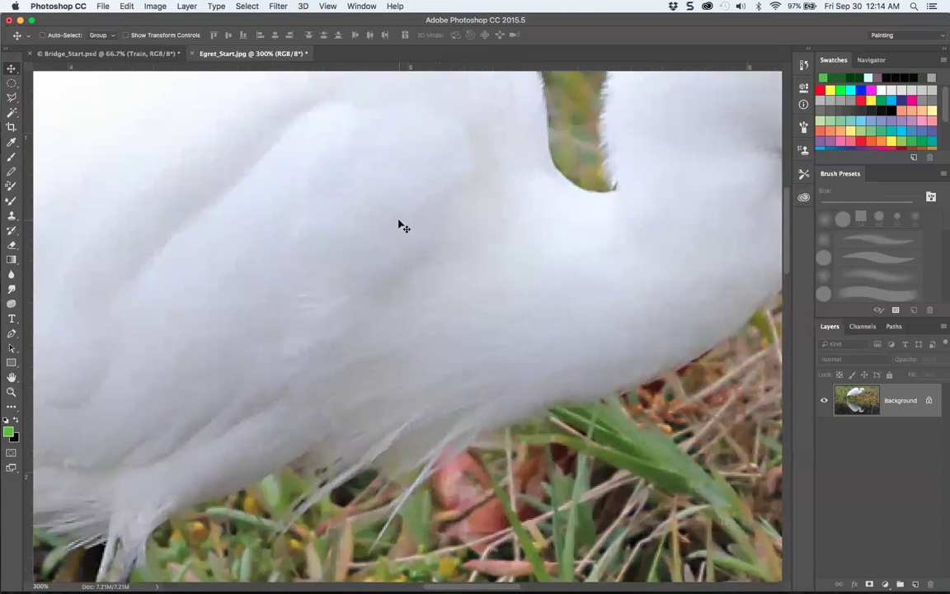
pyautogui.press('super+minus')
pyautogui.press('super+minus')
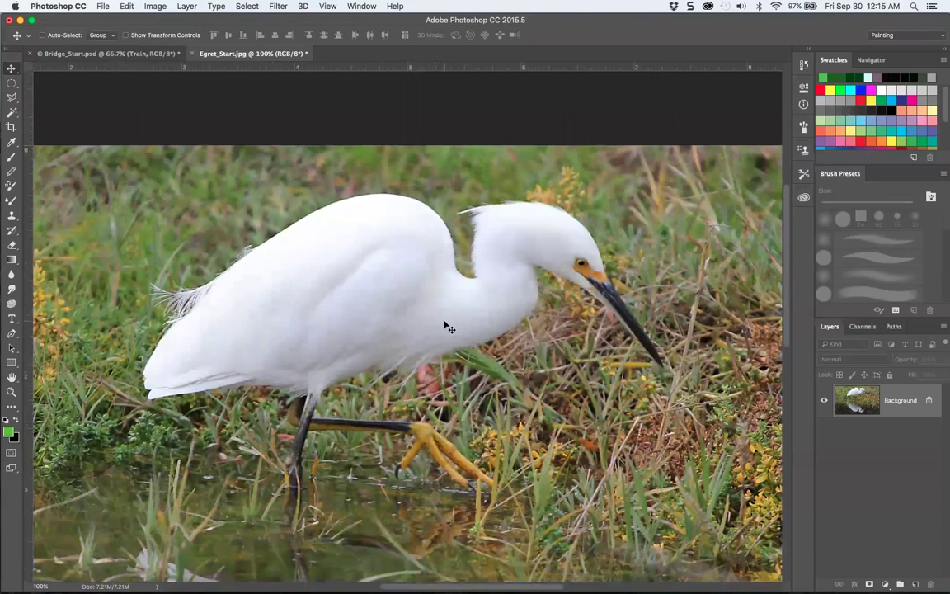
# Step: Step backward to the unblurred photo, then step forward to reapply the blur
pyautogui.click(126, 6)
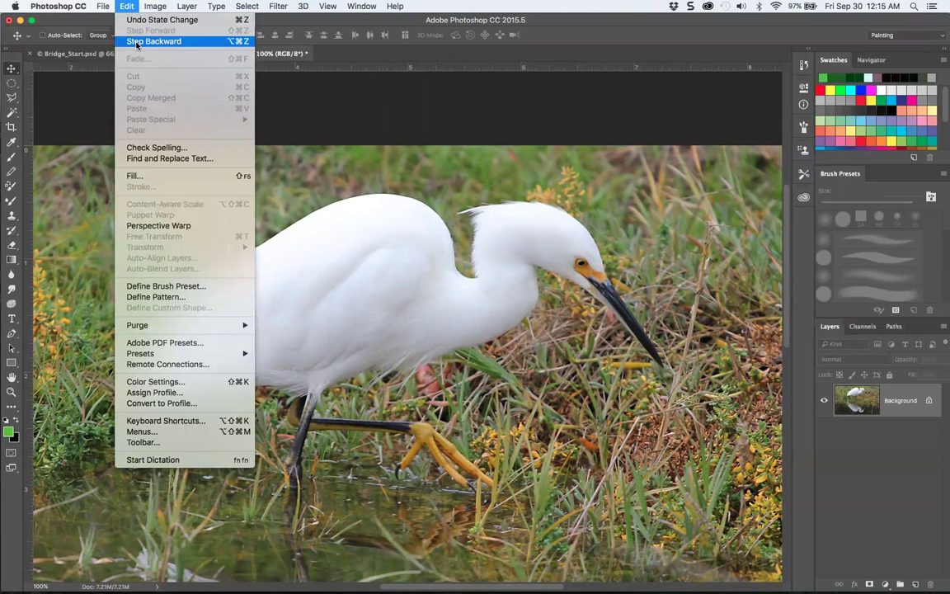
pyautogui.click(136, 41)
pyautogui.click(126, 6)
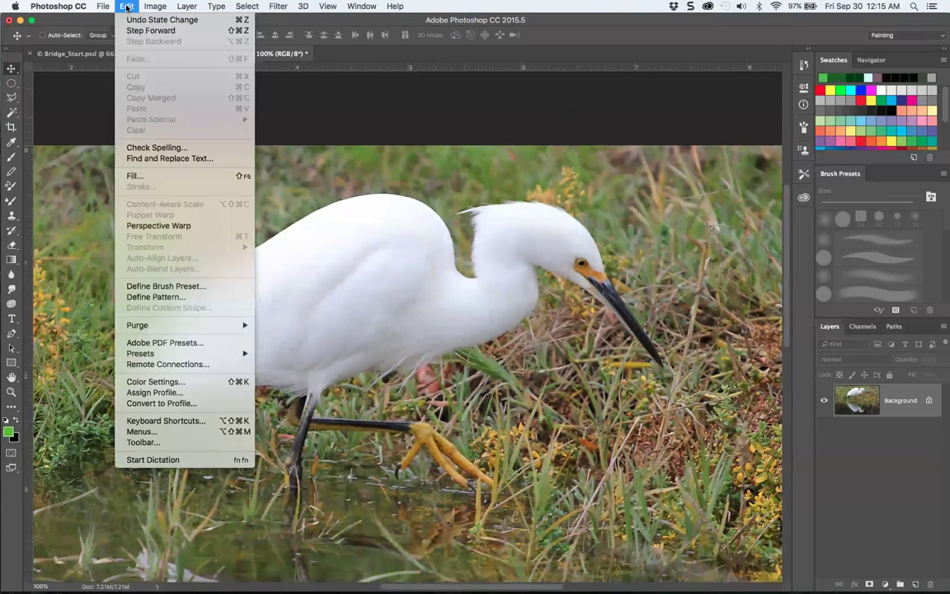
pyautogui.click(157, 32)
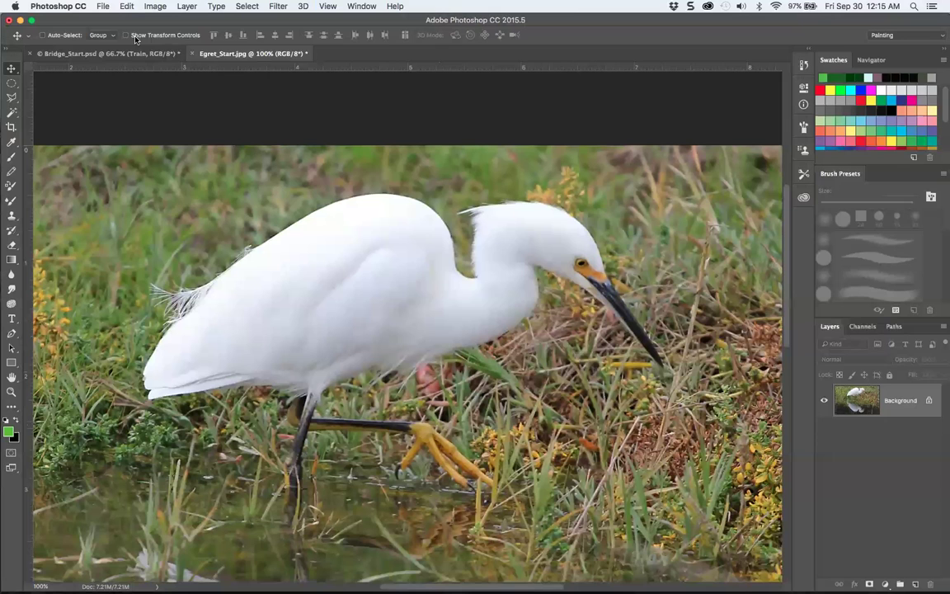
# Step: Apply Unsharp Mask at Amount 268%, Radius 2.3 pixels, Threshold 11 levels, previewing grass and beak tip
pyautogui.click(278, 6)
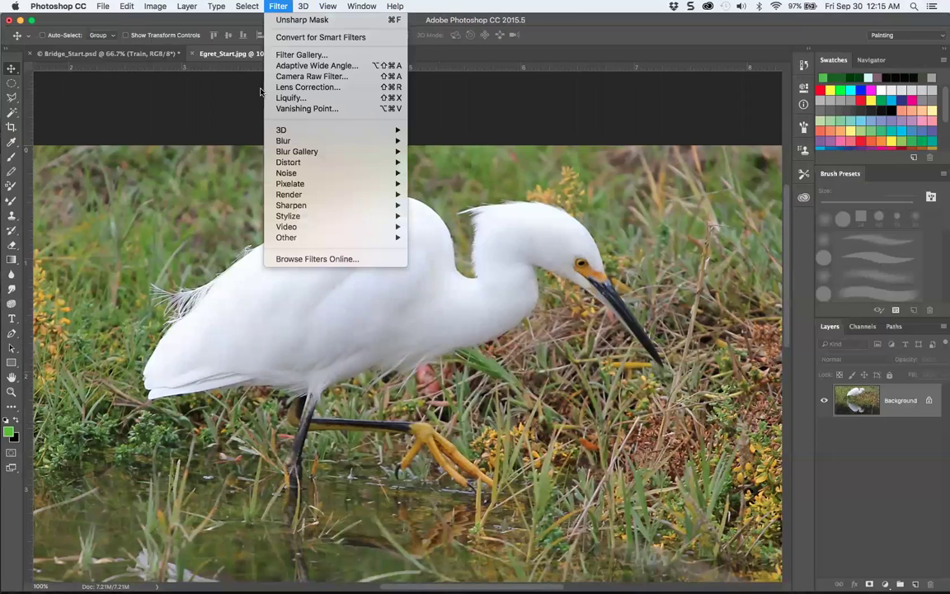
pyautogui.moveTo(315, 156)
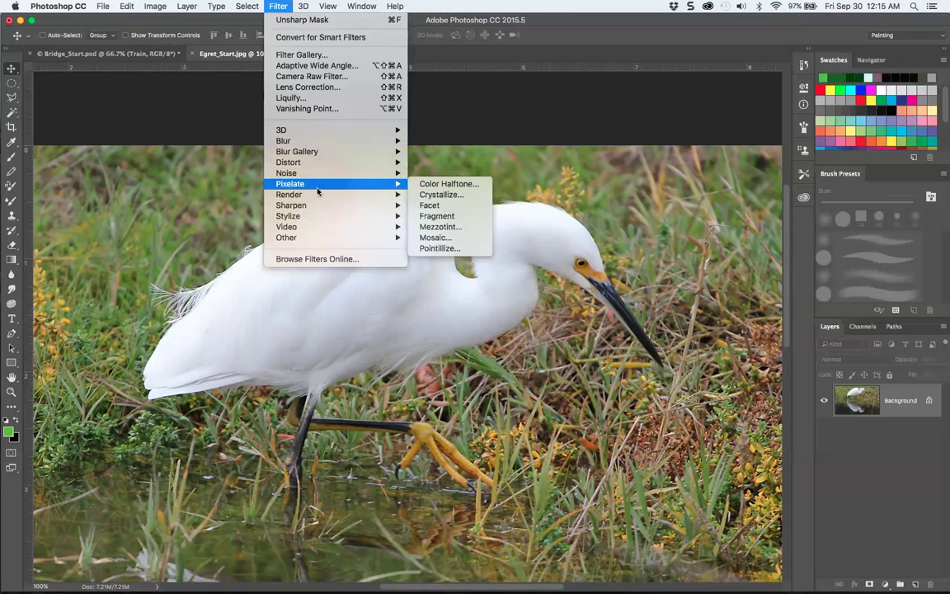
pyautogui.moveTo(320, 206)
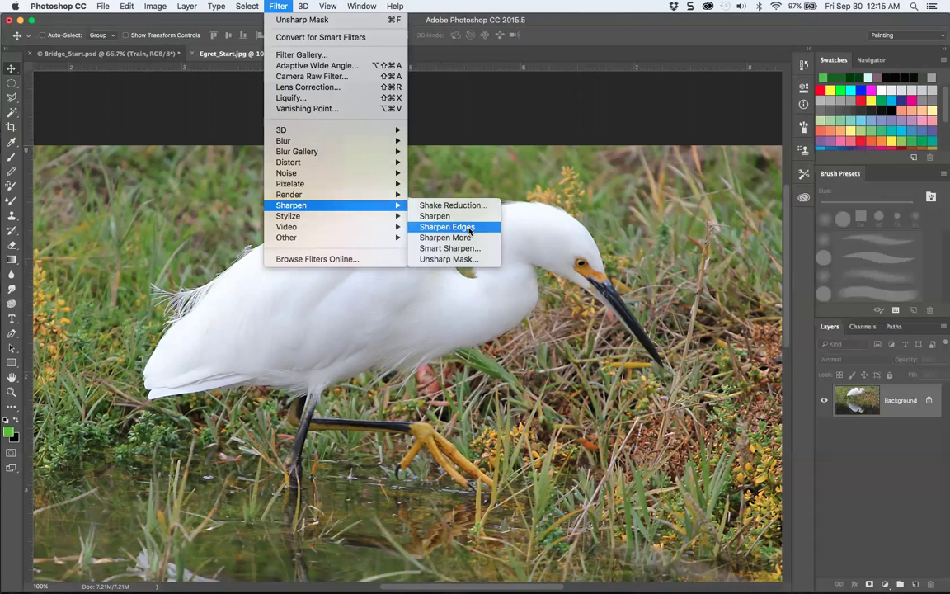
pyautogui.click(394, 21)
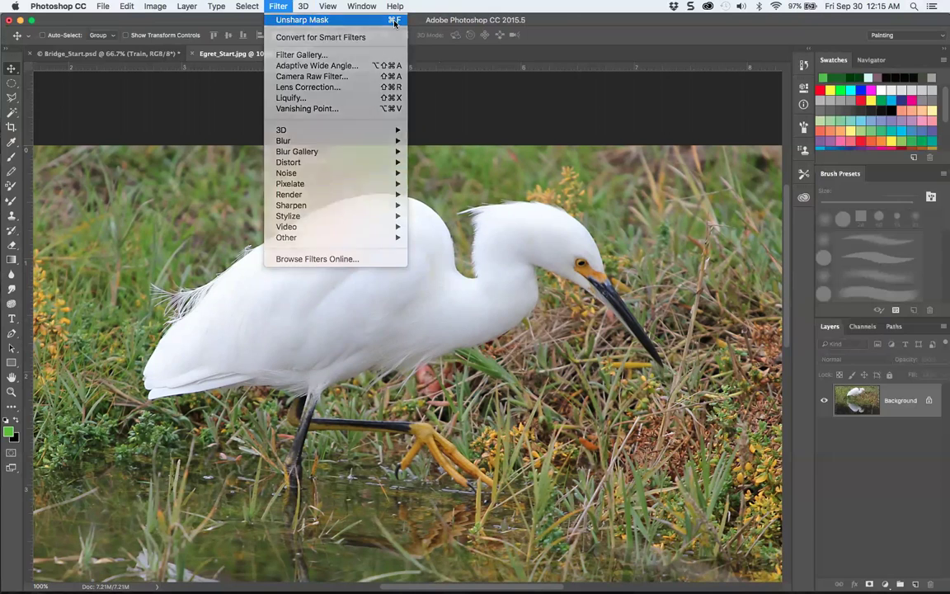
pyautogui.click(151, 7)
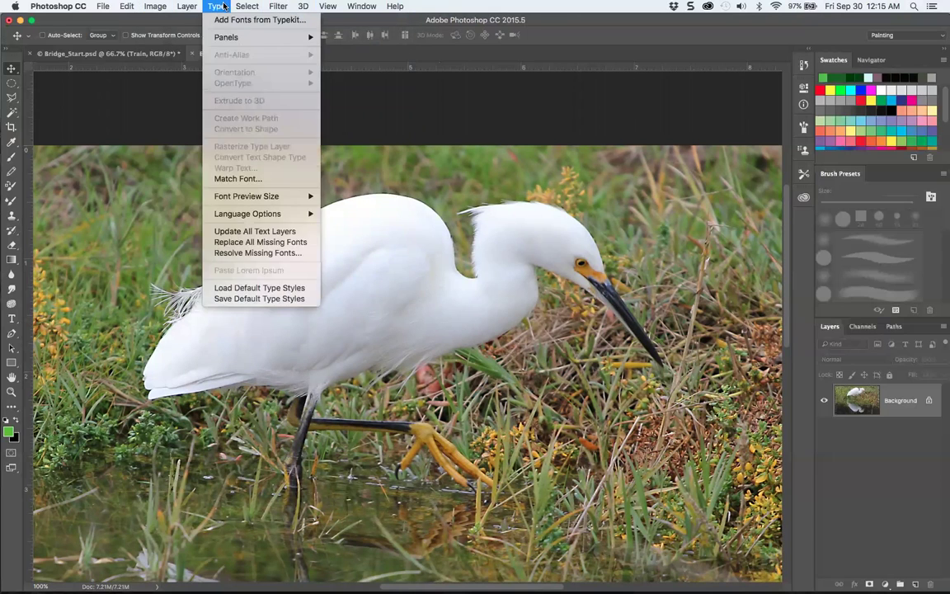
pyautogui.moveTo(277, 7)
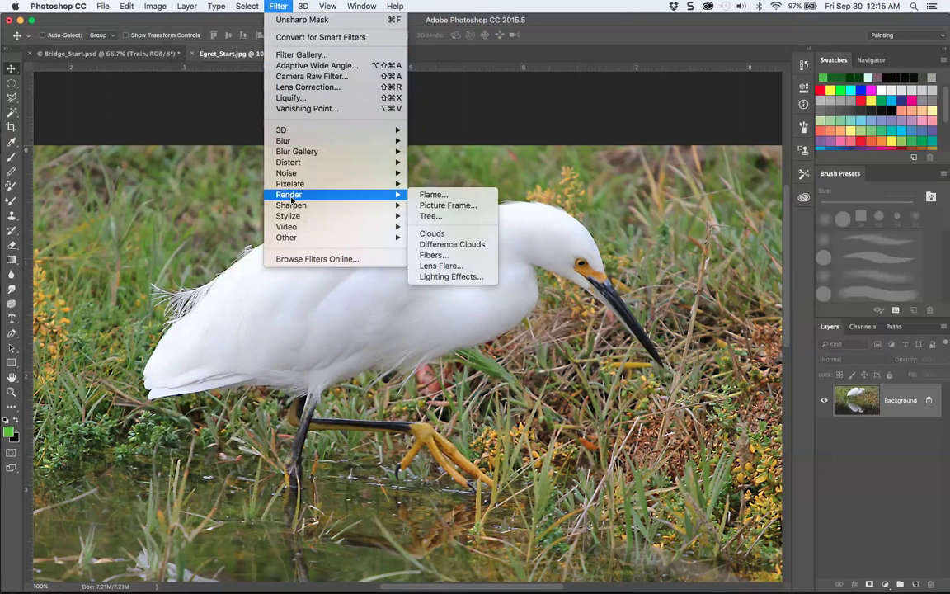
pyautogui.moveTo(290, 204)
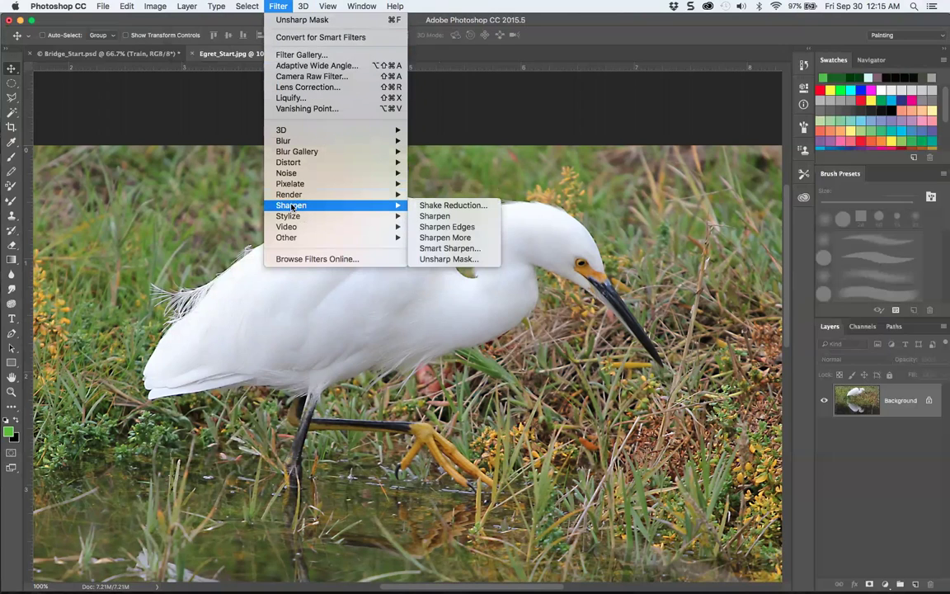
pyautogui.click(474, 259)
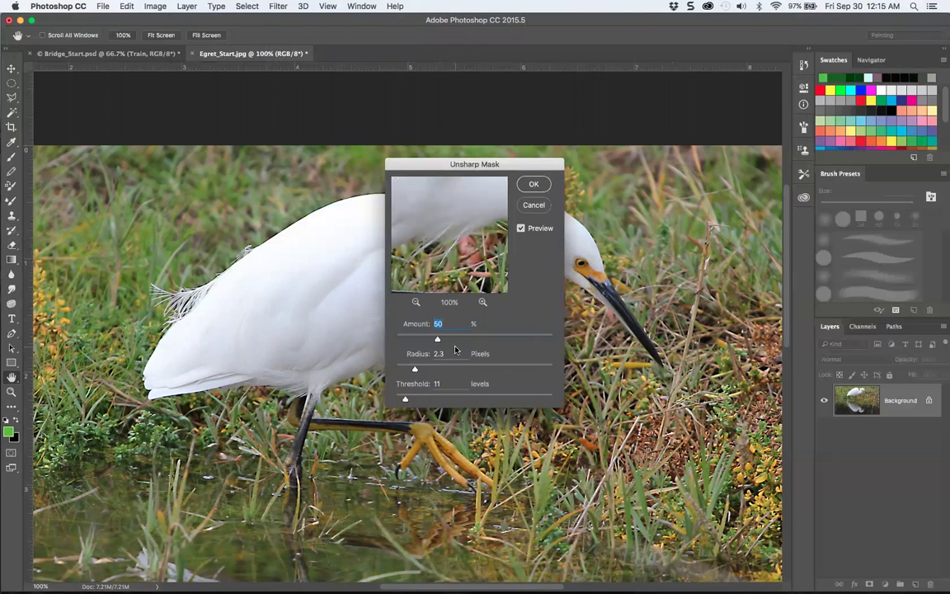
pyautogui.moveTo(446, 254); pyautogui.dragTo(335, 239)
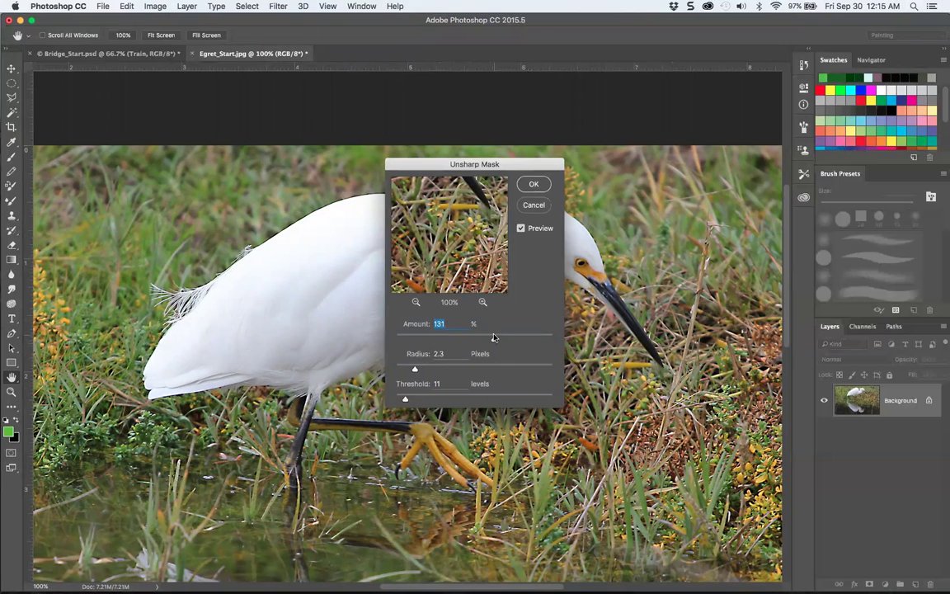
pyautogui.moveTo(494, 337); pyautogui.dragTo(535, 338)
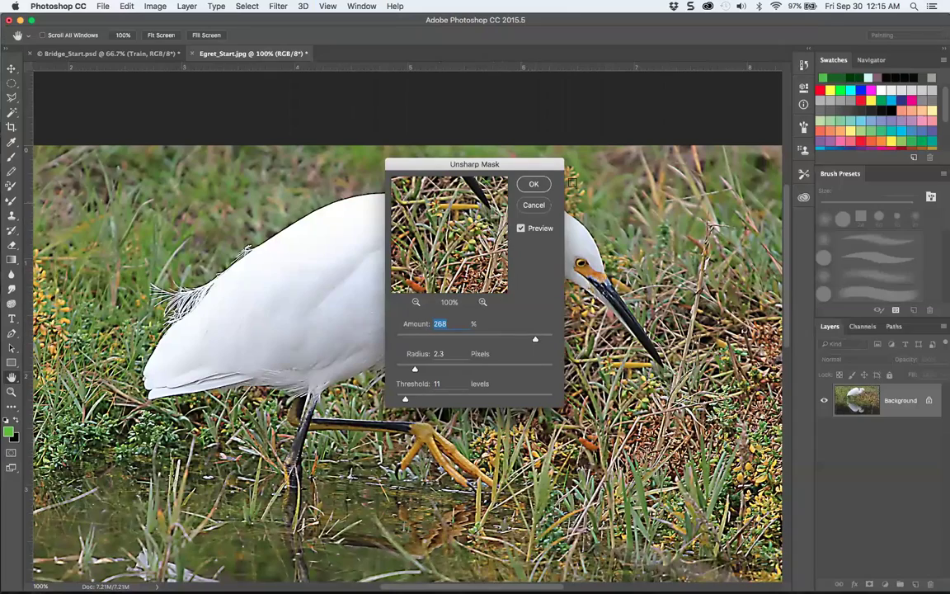
pyautogui.click(534, 185)
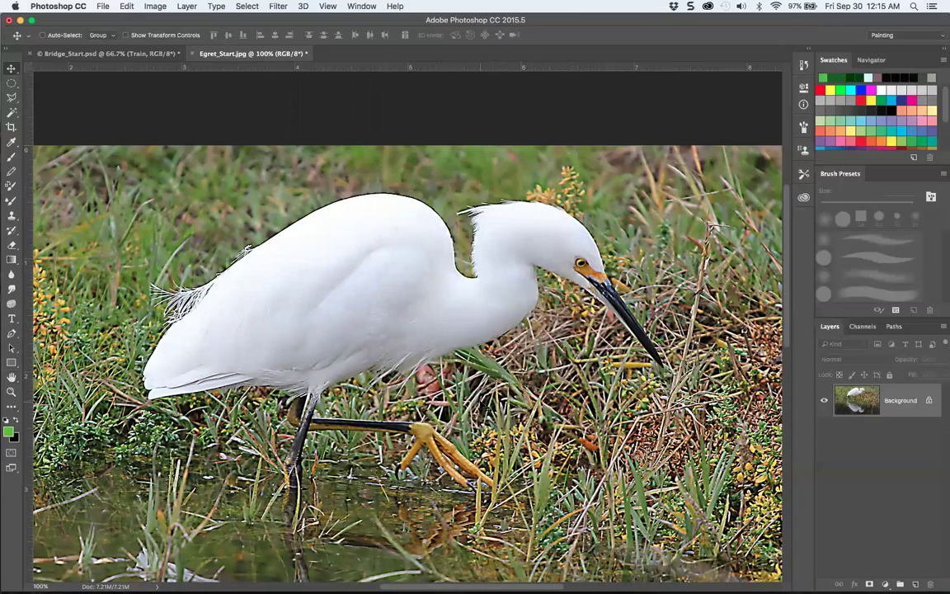
# Step: Pan down to the egret's reflection and view it at actual pixel size
pyautogui.press('super+minus')
pyautogui.press('h')
pyautogui.moveTo(431, 359); pyautogui.dragTo(480, 406)
pyautogui.press('super+plus')
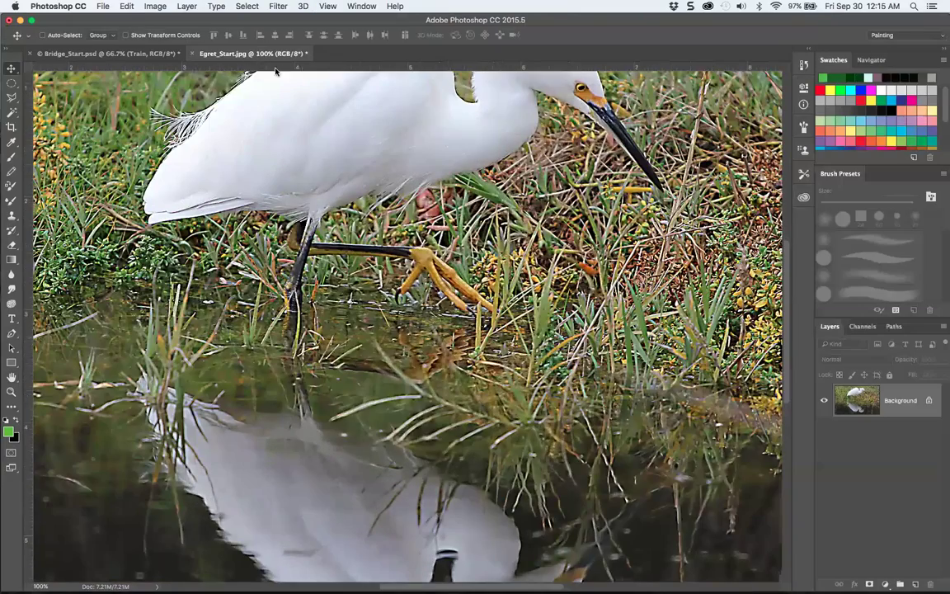
# Step: Step backward to remove the sharpening, then step forward to restore it
pyautogui.click(128, 7)
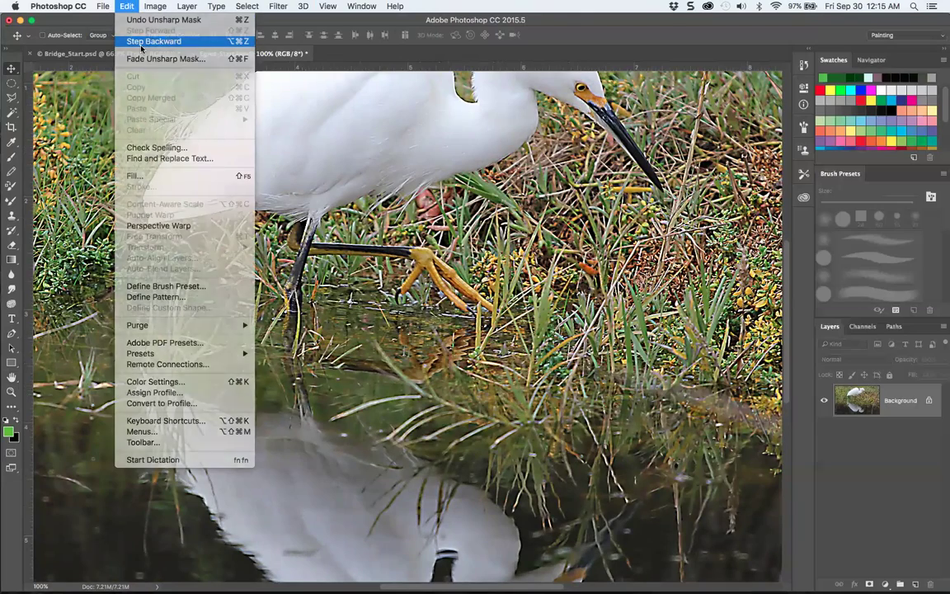
pyautogui.click(141, 39)
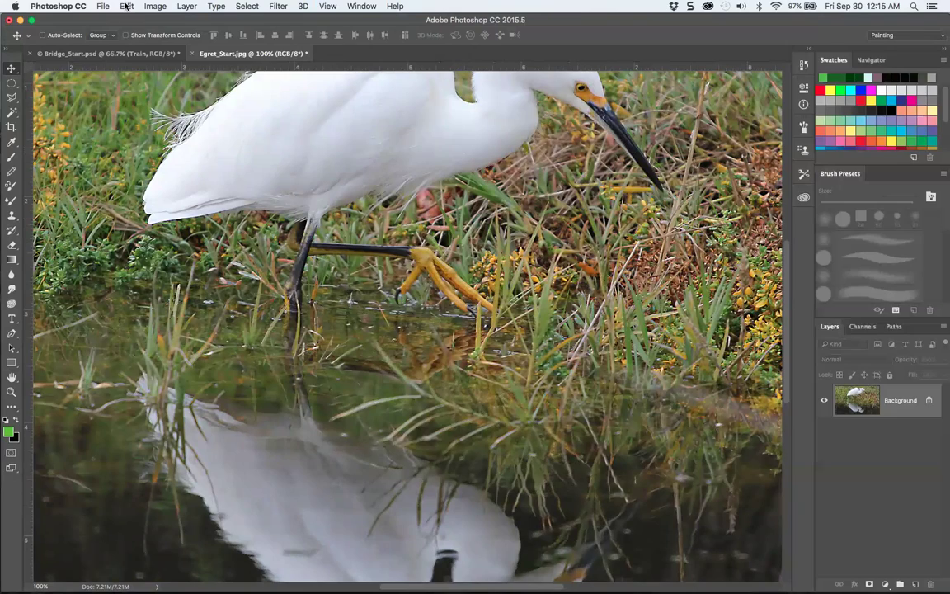
pyautogui.click(128, 7)
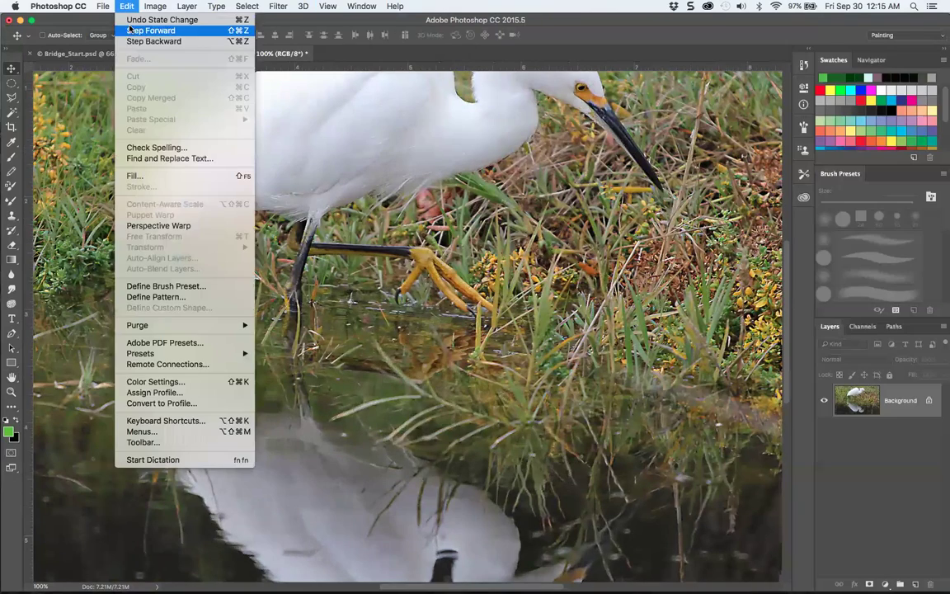
pyautogui.click(130, 31)
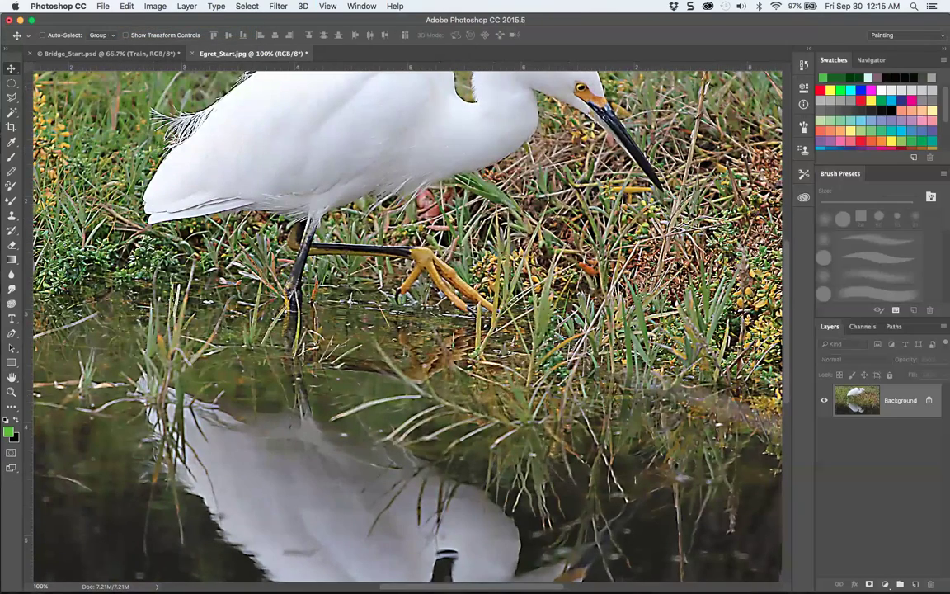
# Step: Zoom out twice to 50% so the whole egret and its reflection fit in view
pyautogui.press('super+minus')
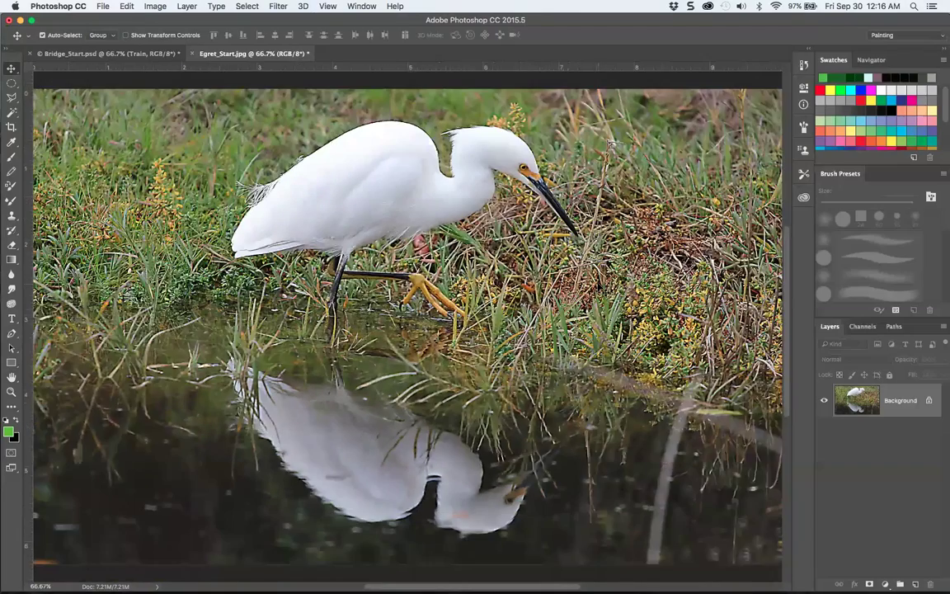
pyautogui.press('super+minus')
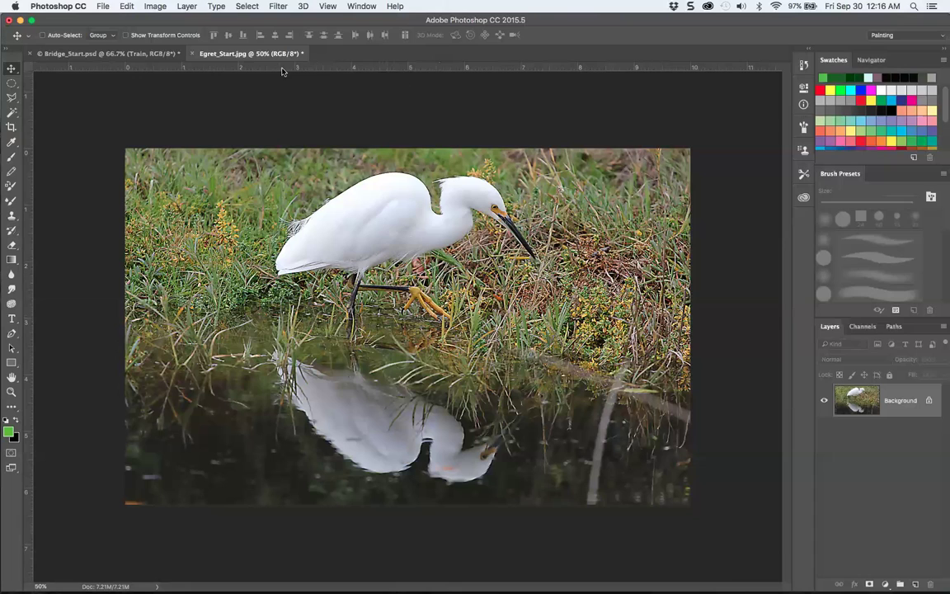
pyautogui.click(278, 6)
pyautogui.moveTo(297, 141)
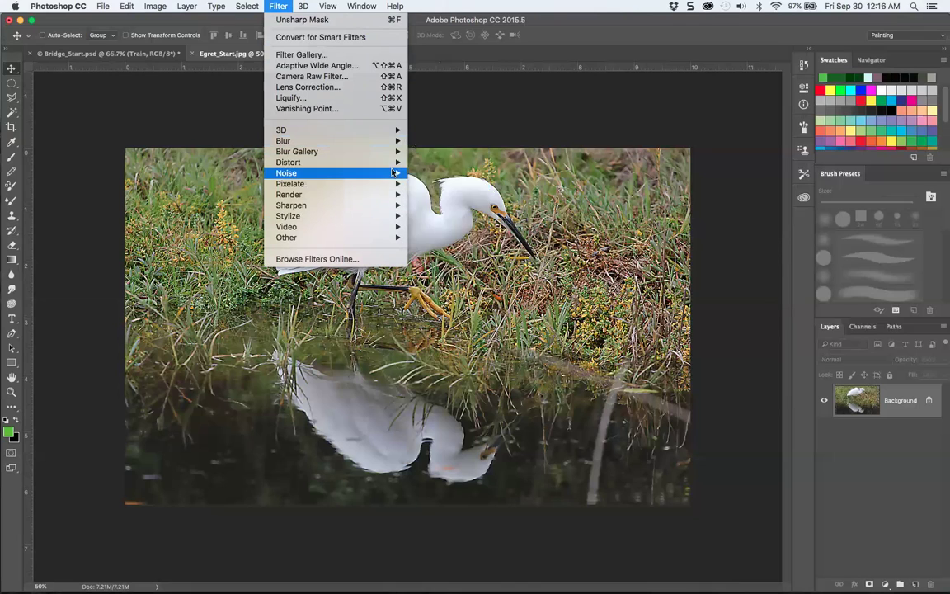
pyautogui.moveTo(371, 153)
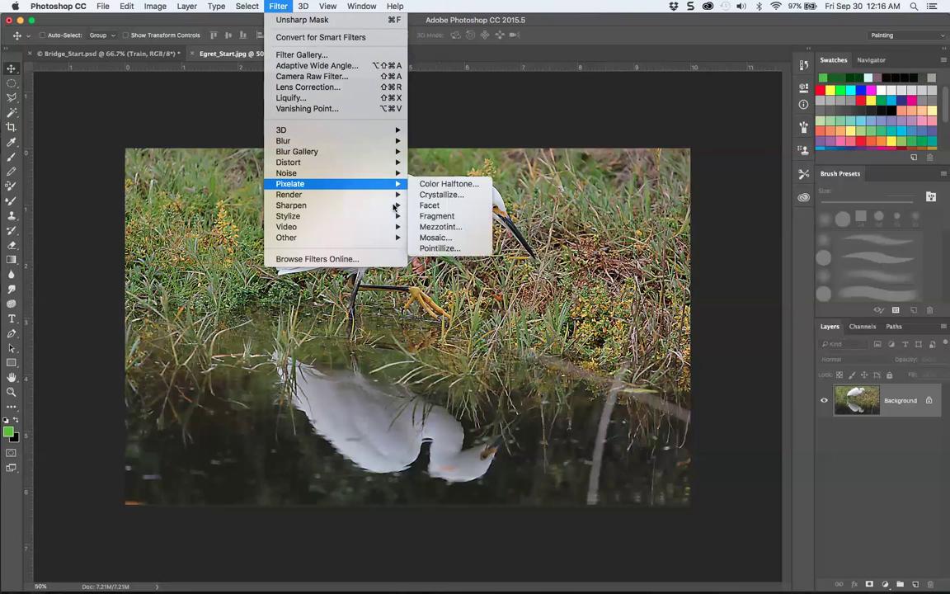
pyautogui.moveTo(392, 205)
pyautogui.click(449, 73)
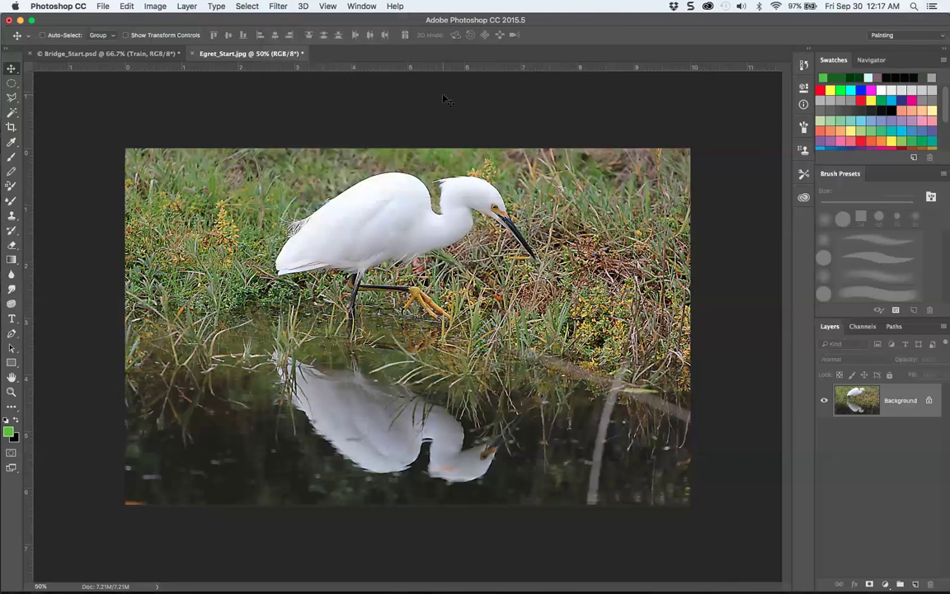